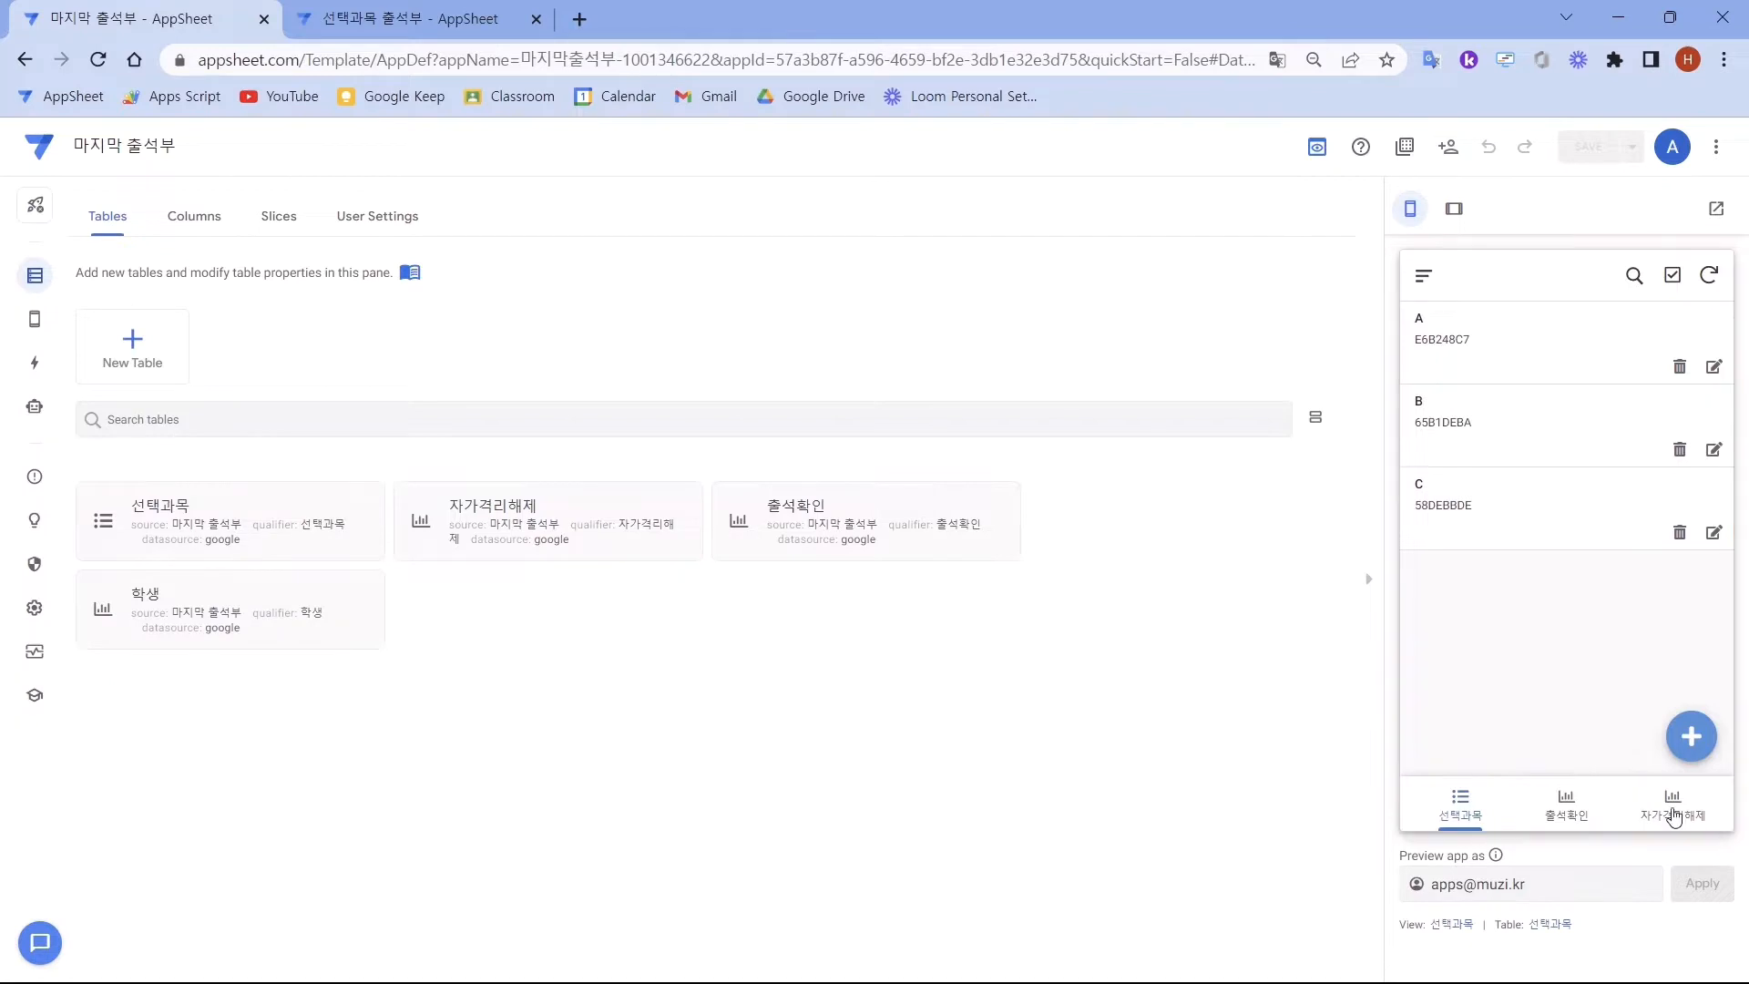
- Show the 자가격리해제 view in the preview and create a new format rule named 자가격리중
click(1672, 810)
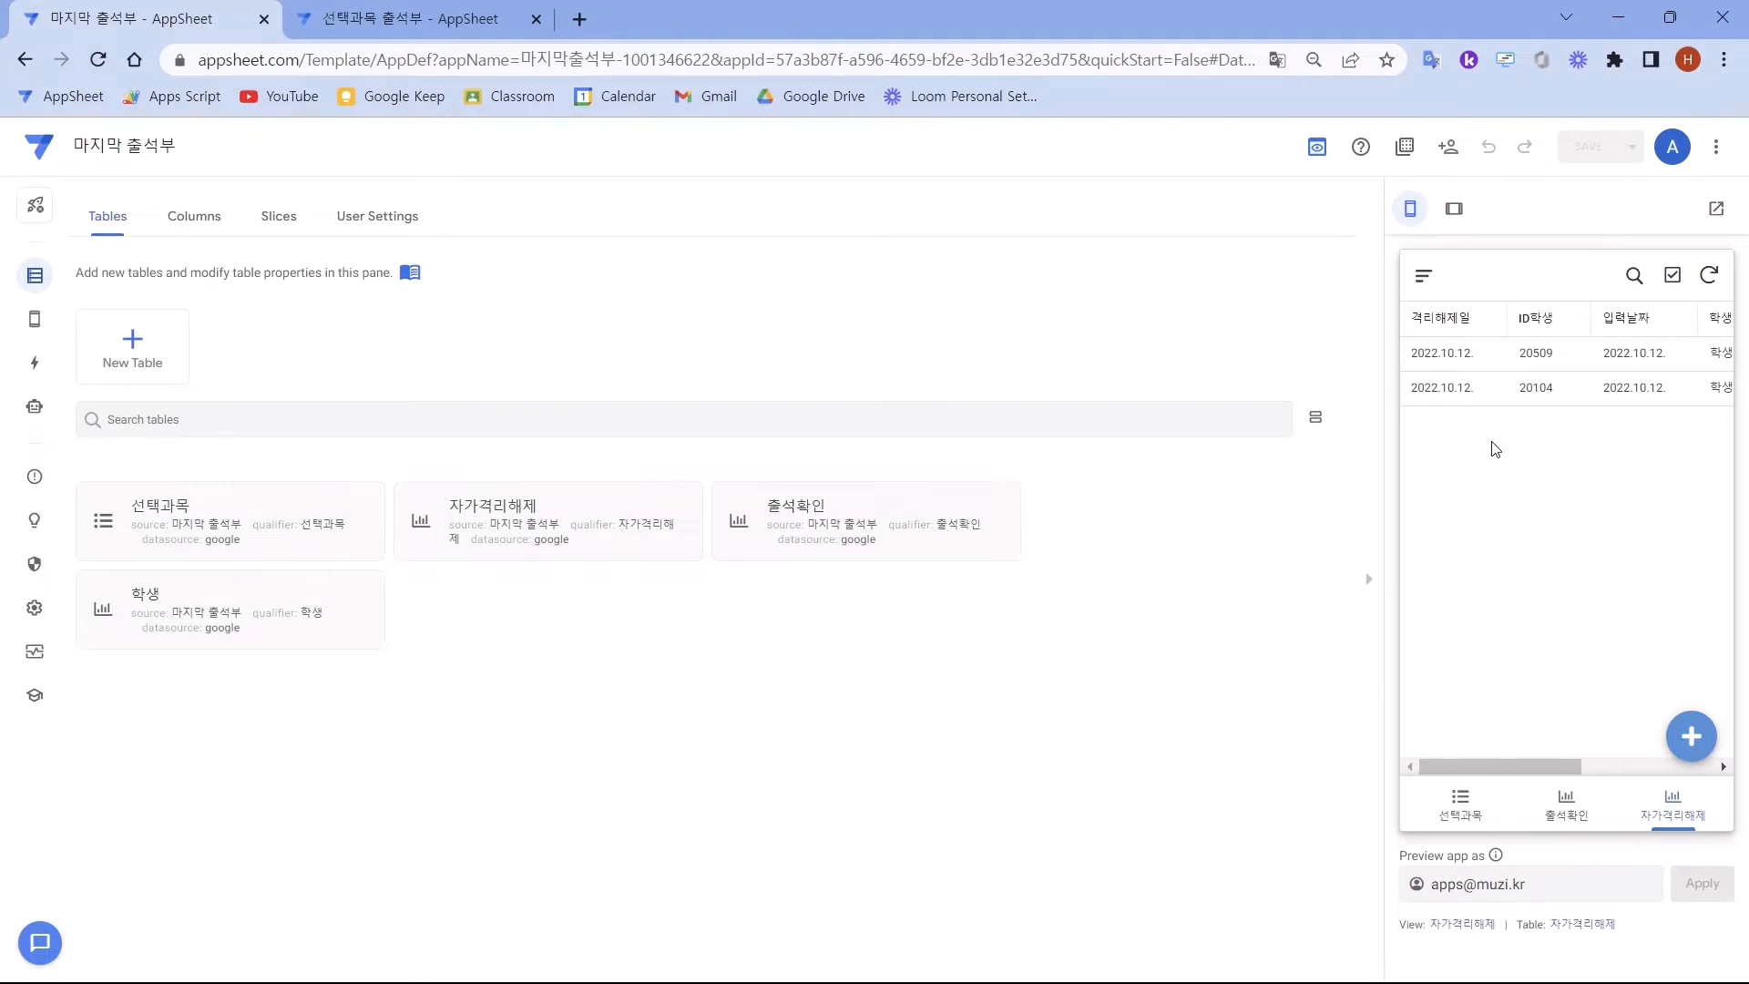
click(37, 319)
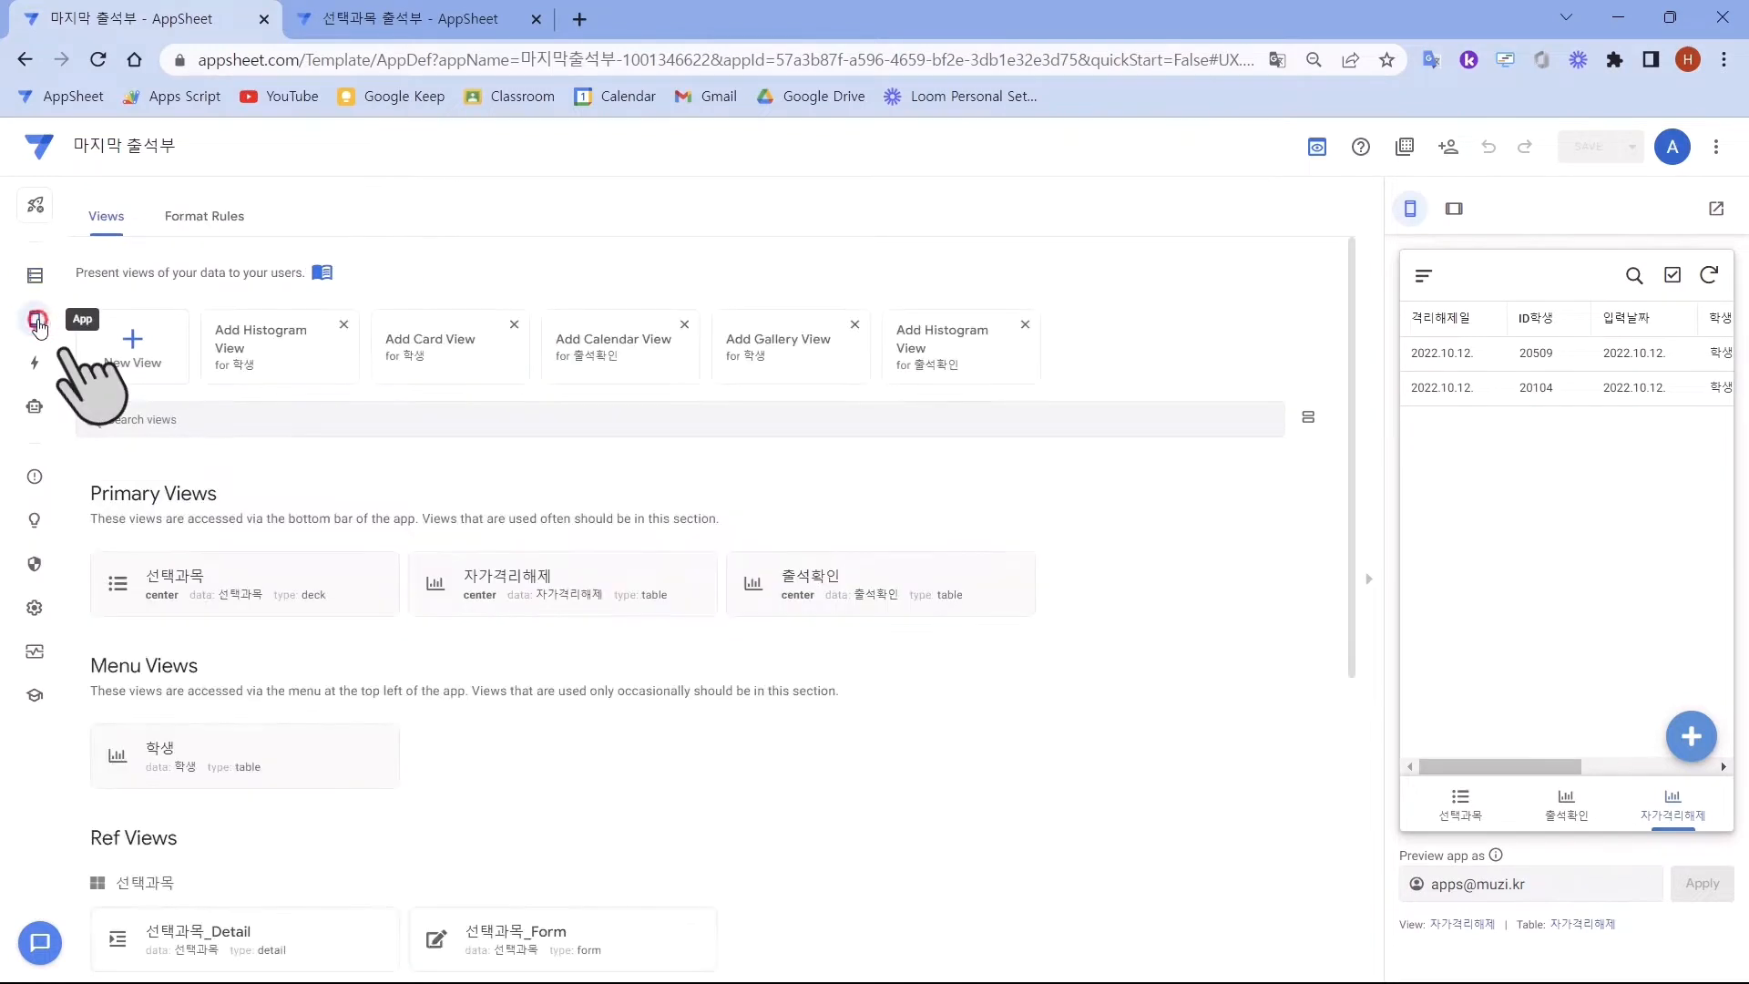
click(236, 225)
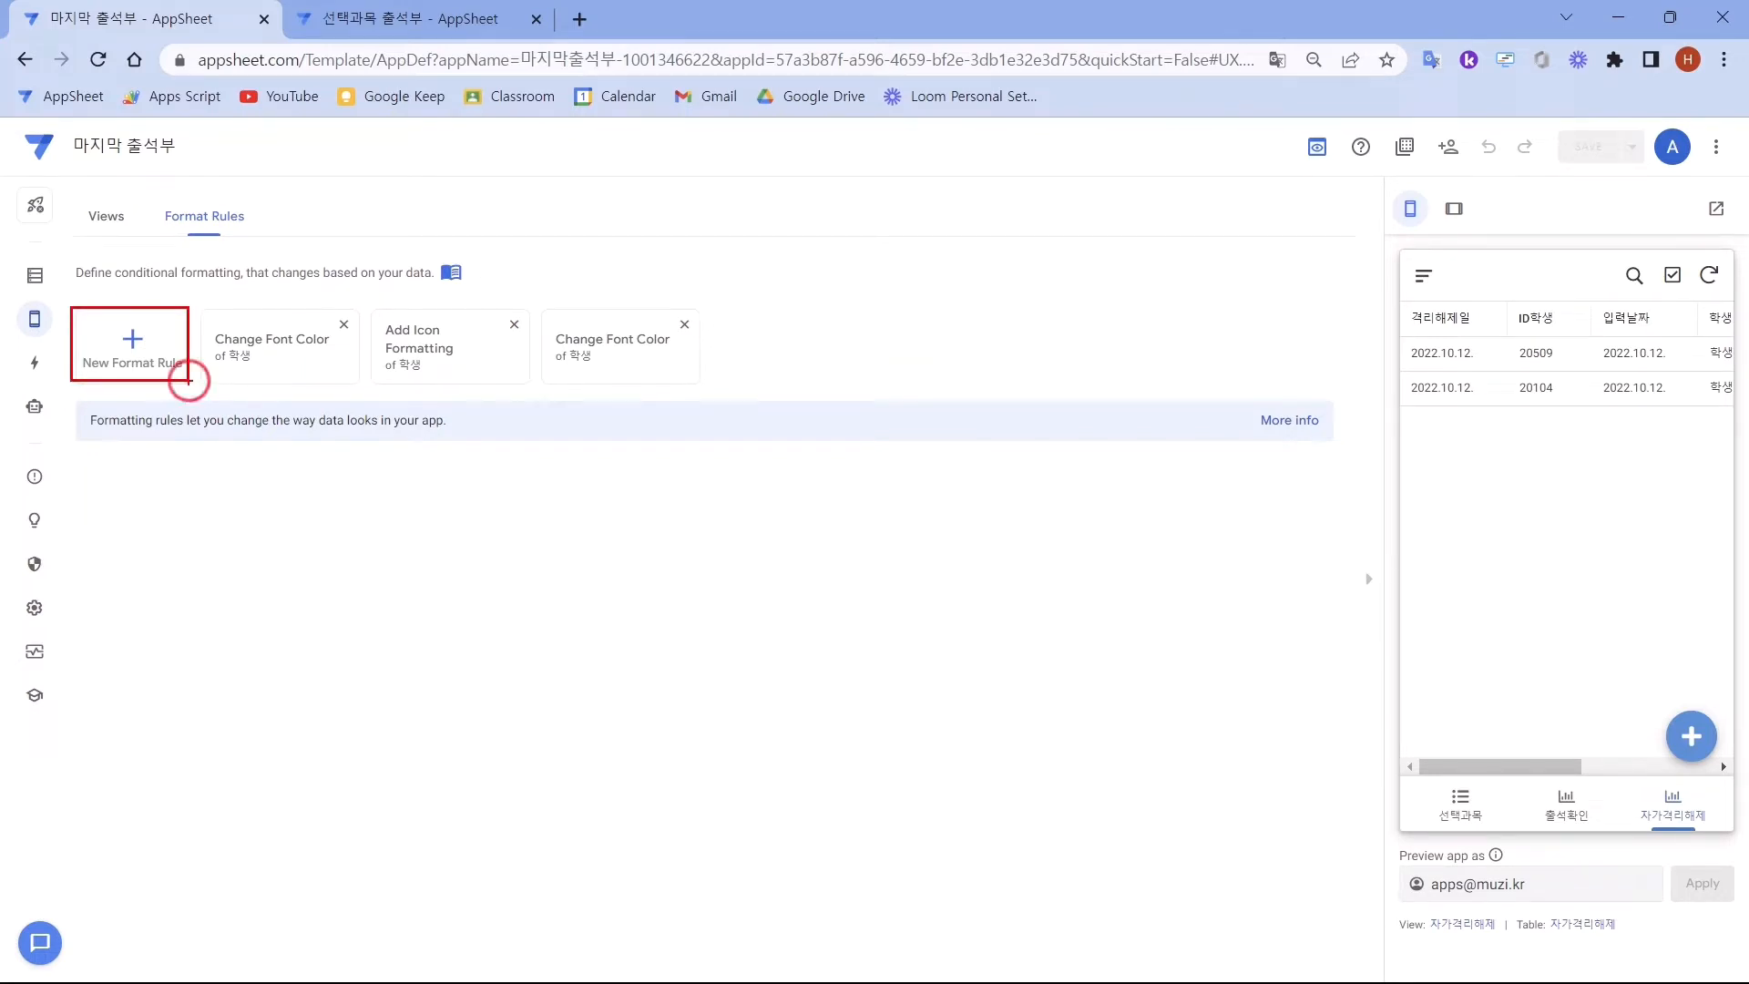
click(132, 339)
click(441, 344)
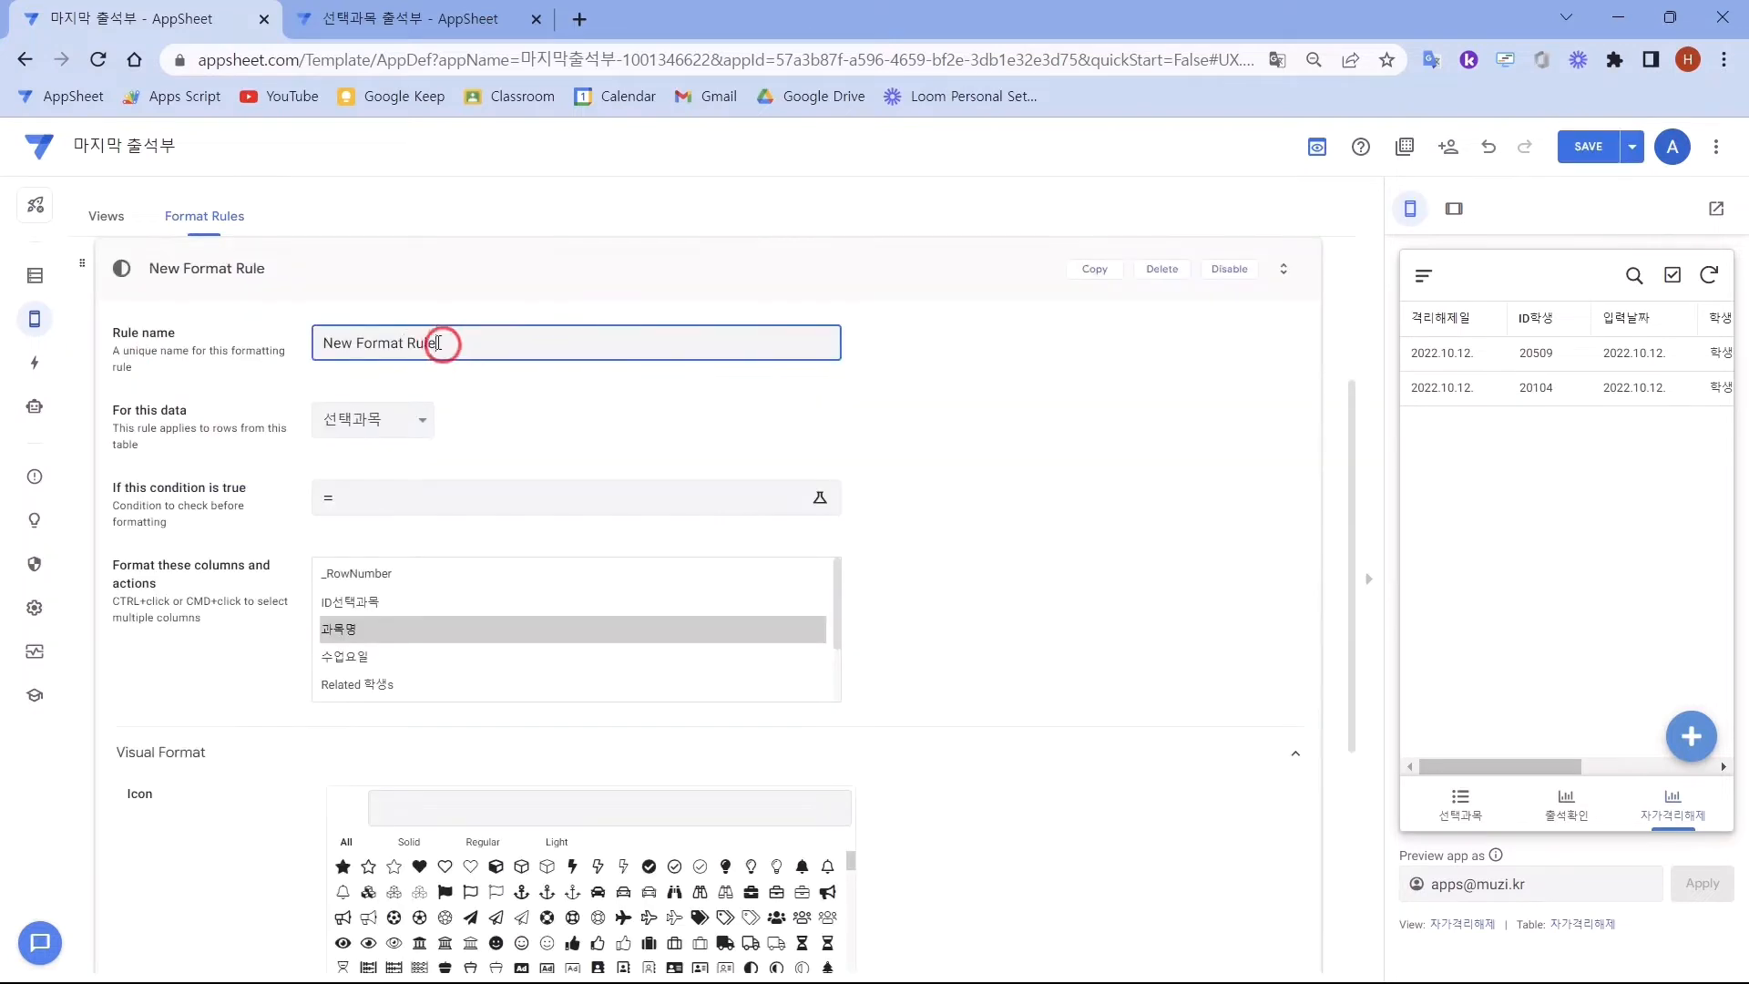
drag(441, 344, 278, 331)
key(BackSpace)
text(자가격리중)
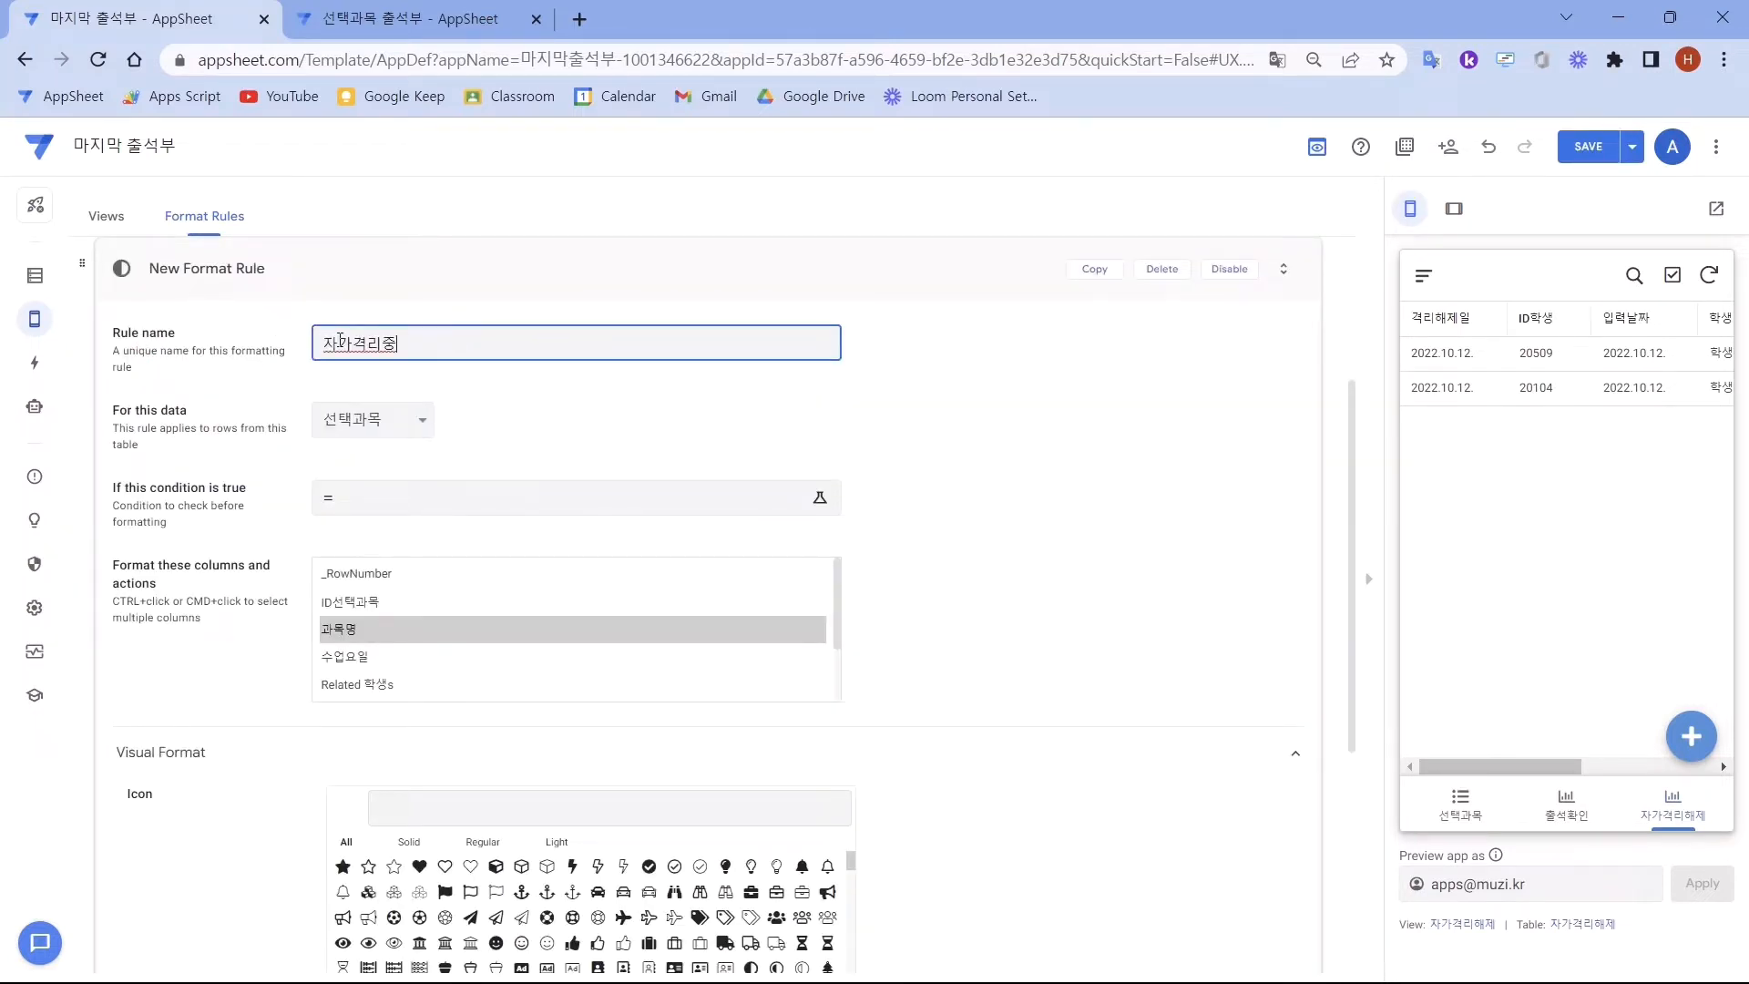
- Apply the rule to the 자가격리해제 table with the condition [격리해제일]>=TODAY()
click(422, 425)
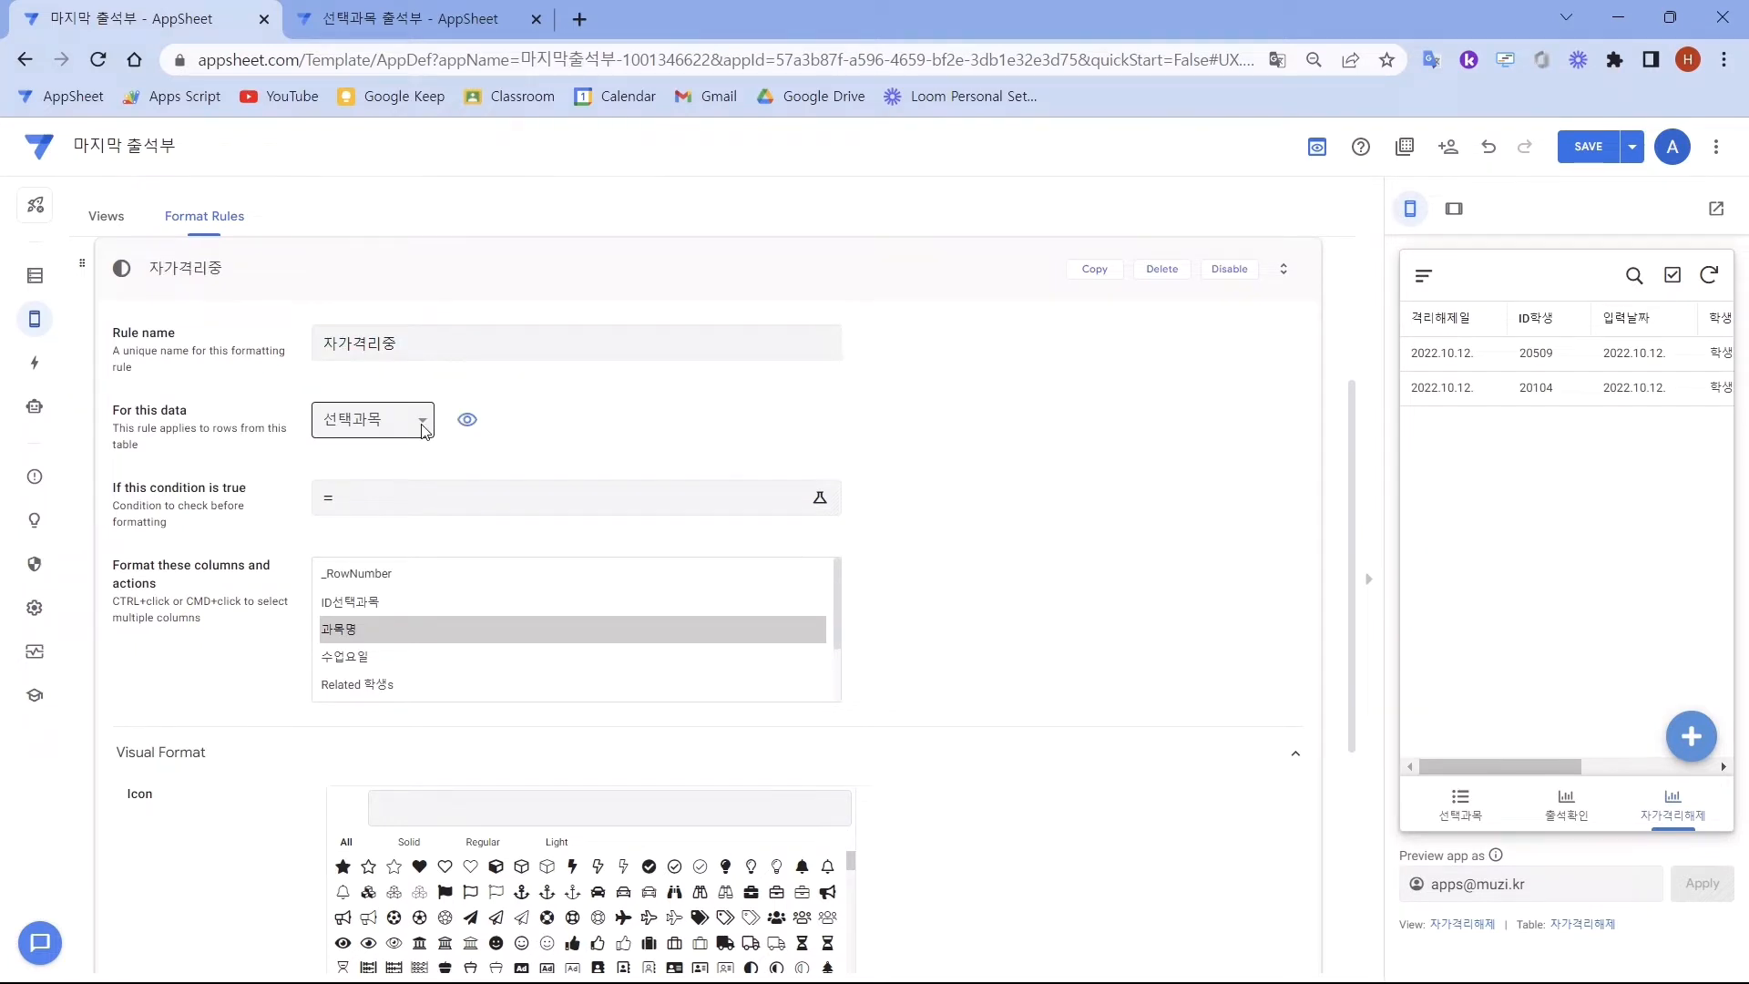
click(422, 428)
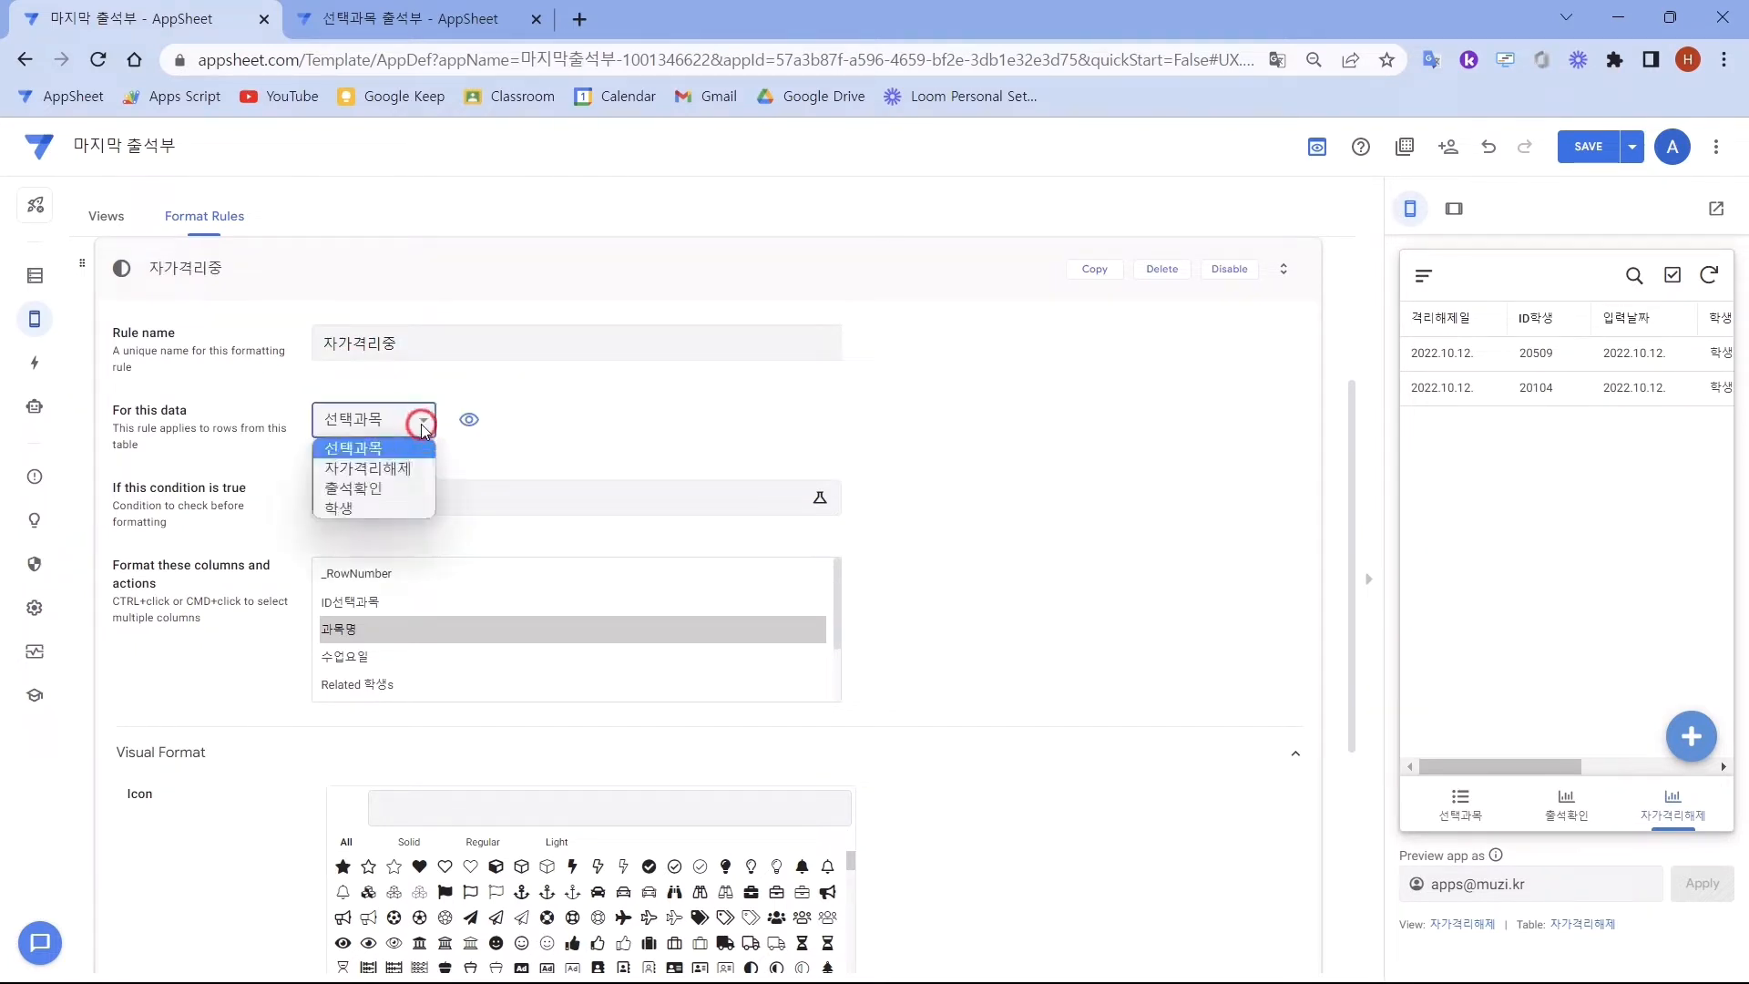
click(393, 469)
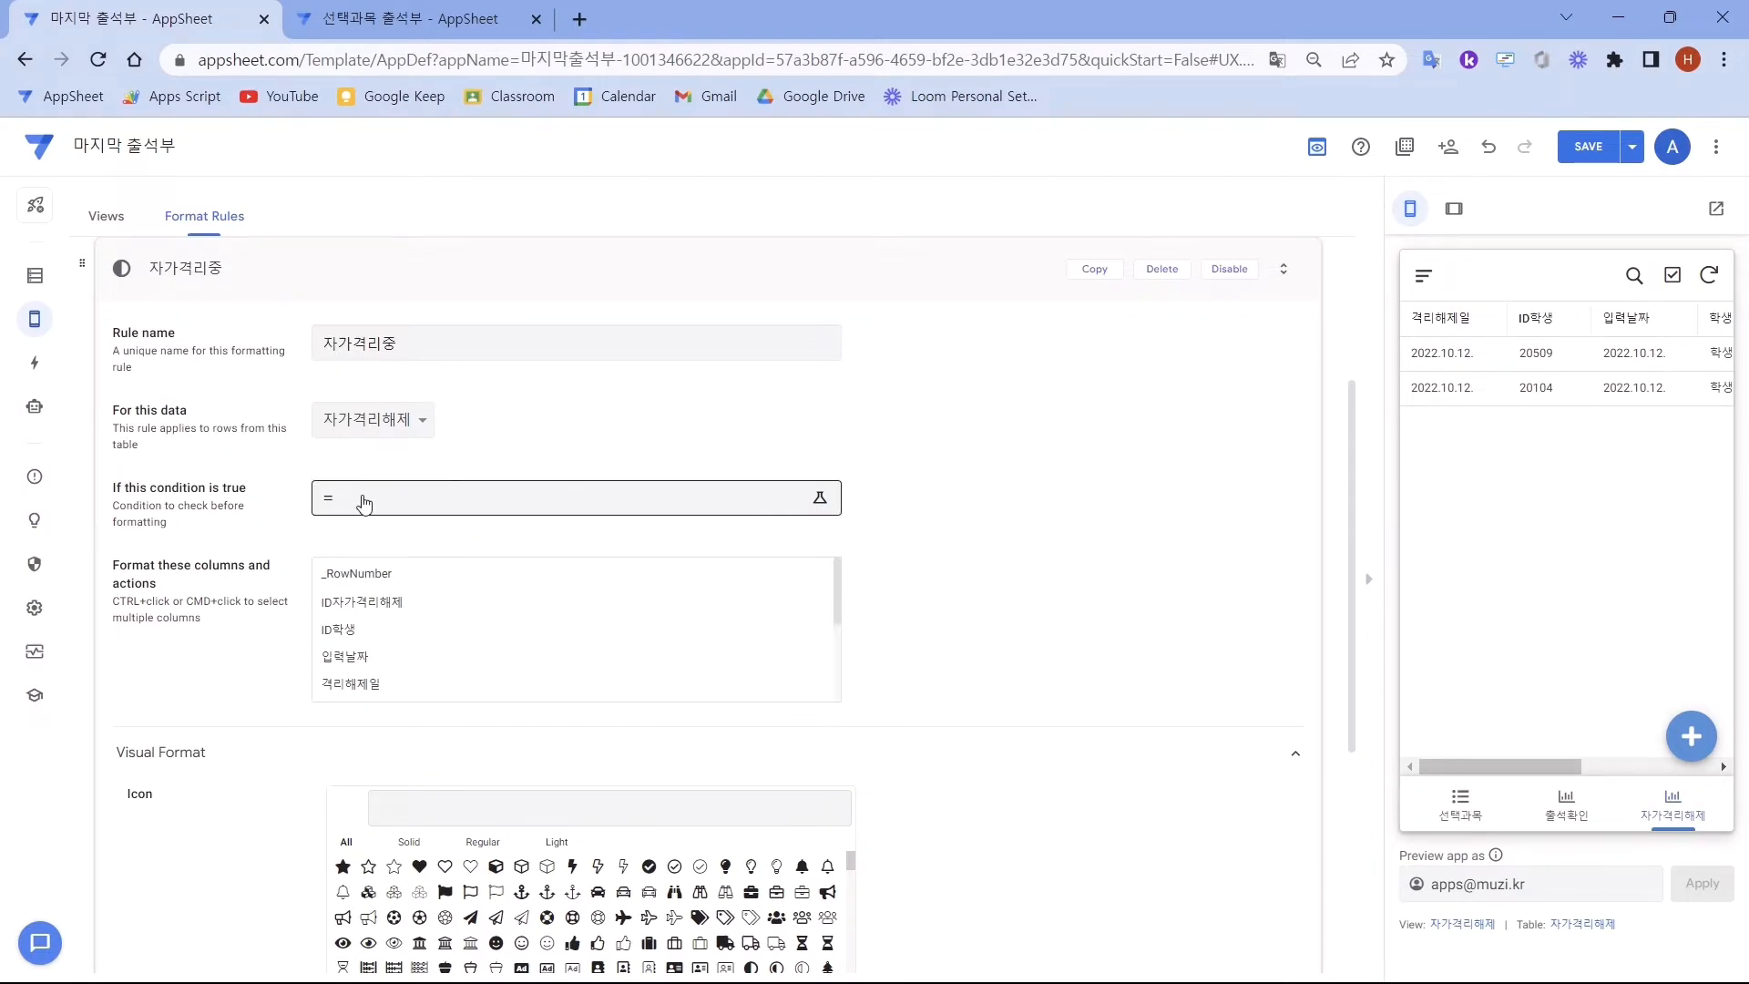
click(363, 502)
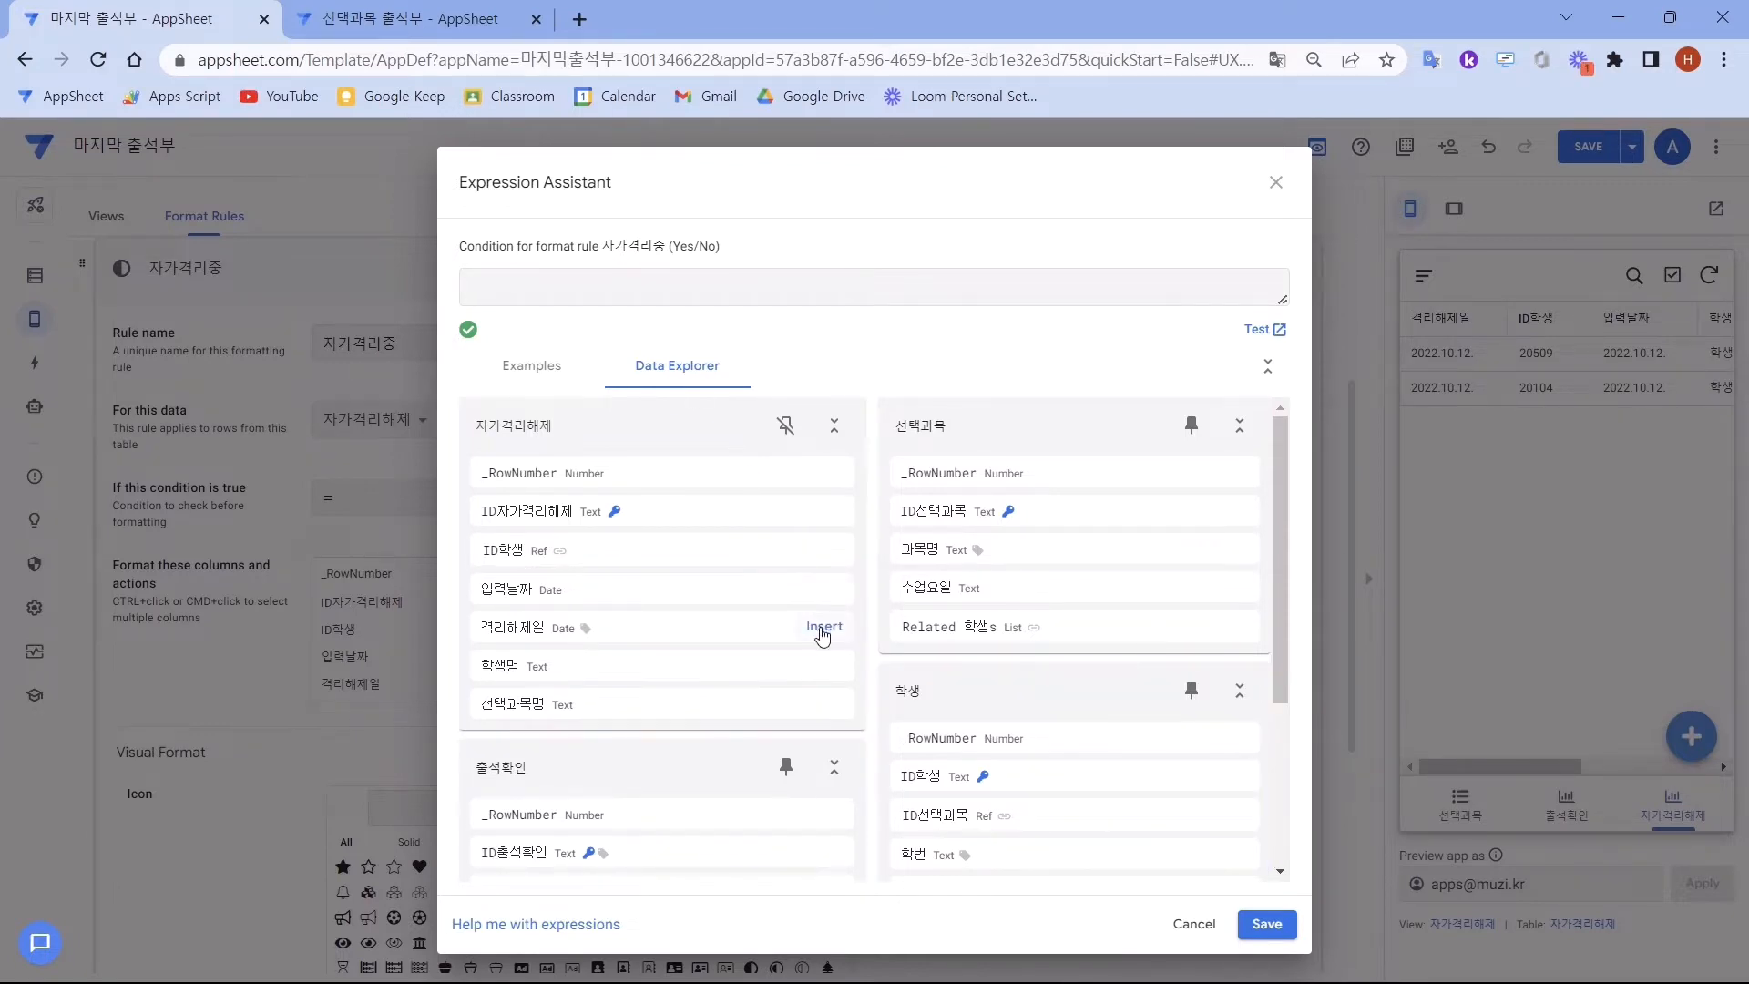
click(822, 630)
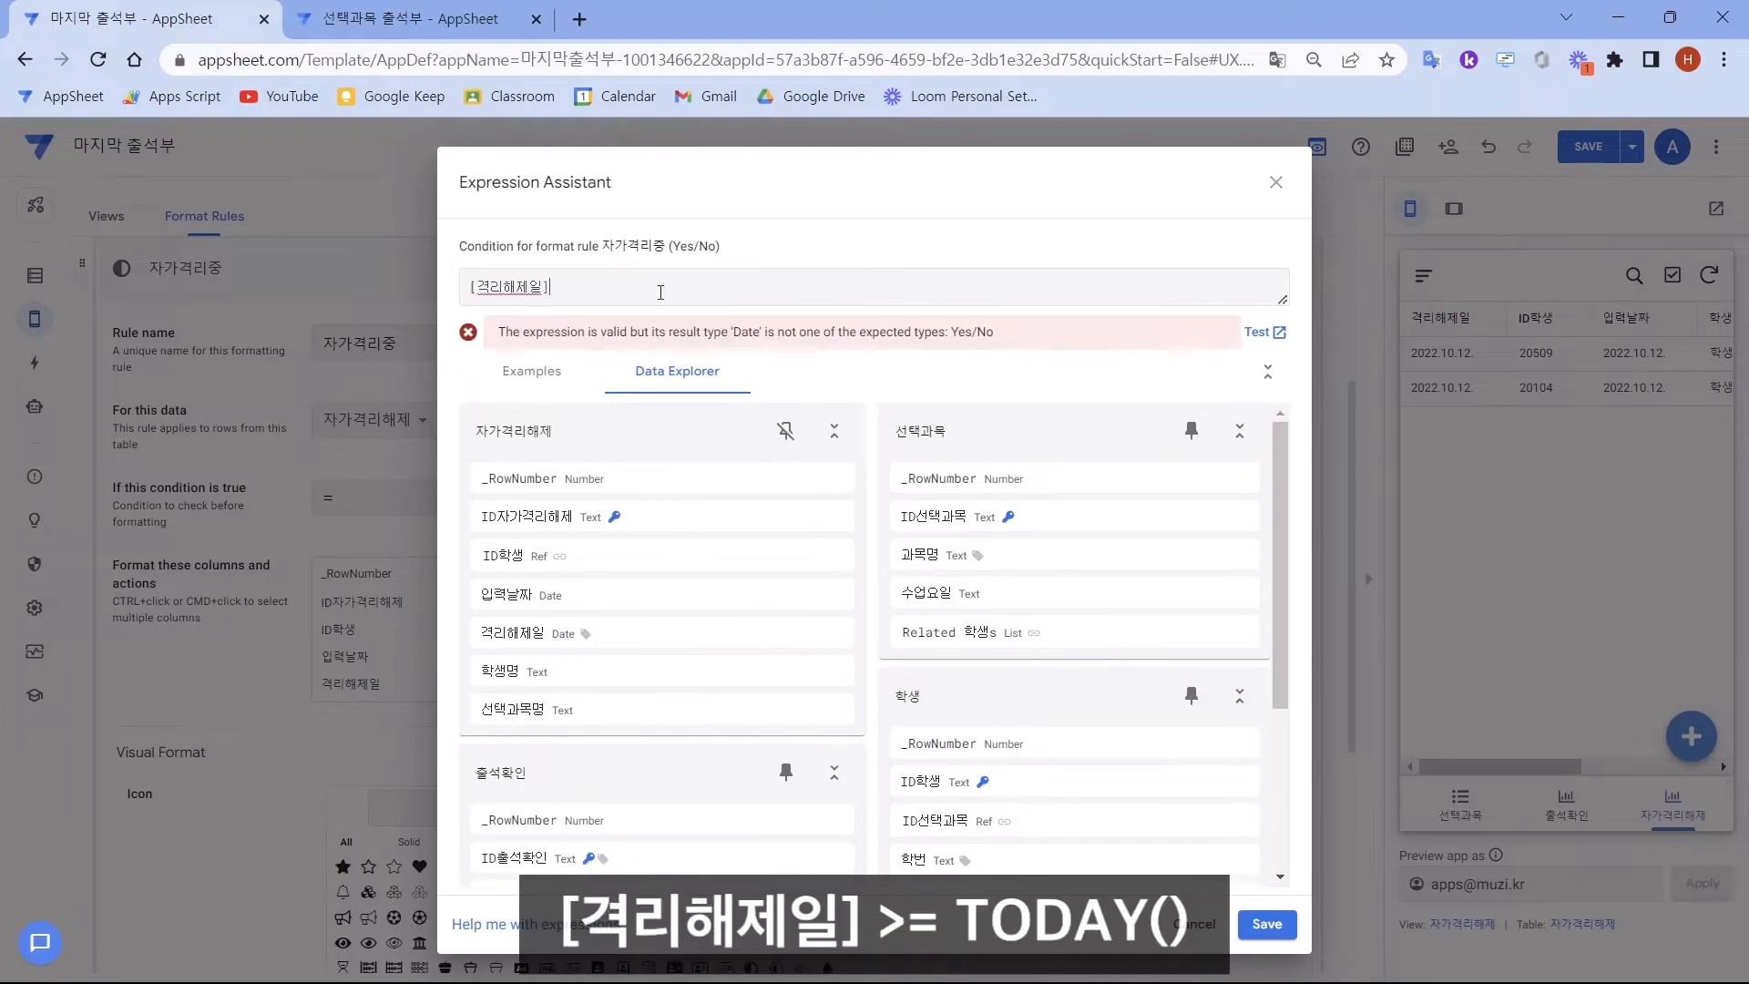
text(>=TODAY())
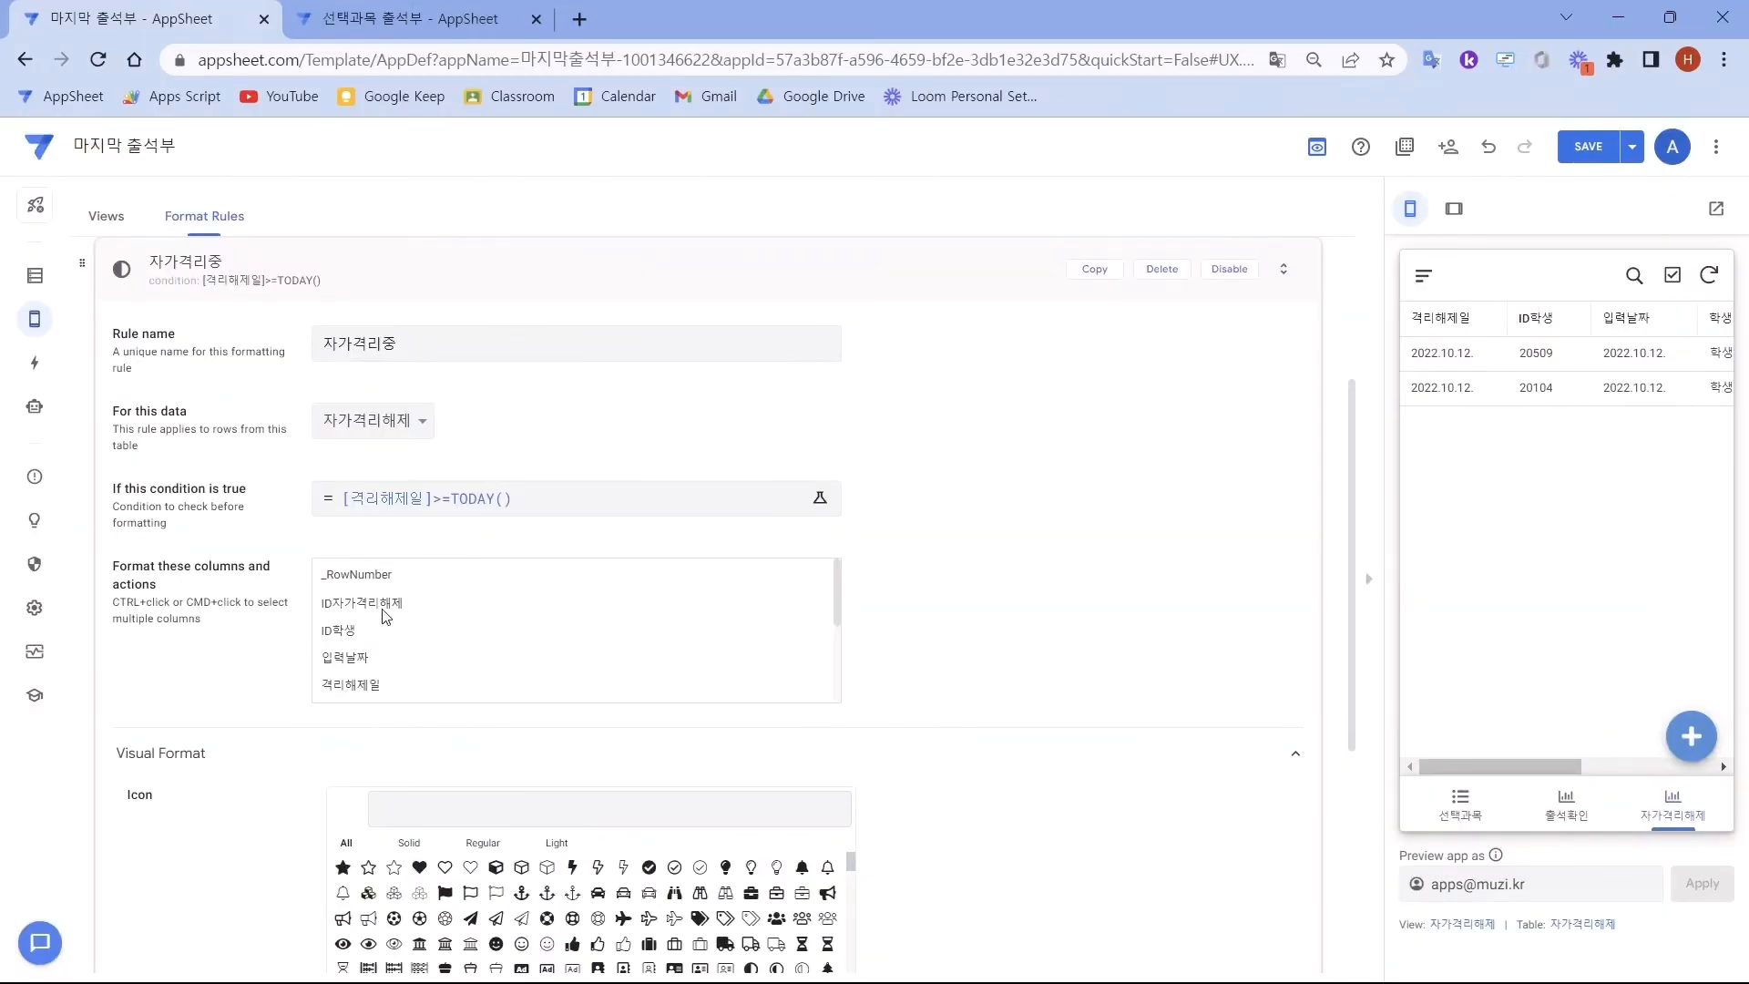
- Select the ID학생, 입력날짜, 격리해제일 and 학생명 columns as the ones the rule formats
click(389, 633)
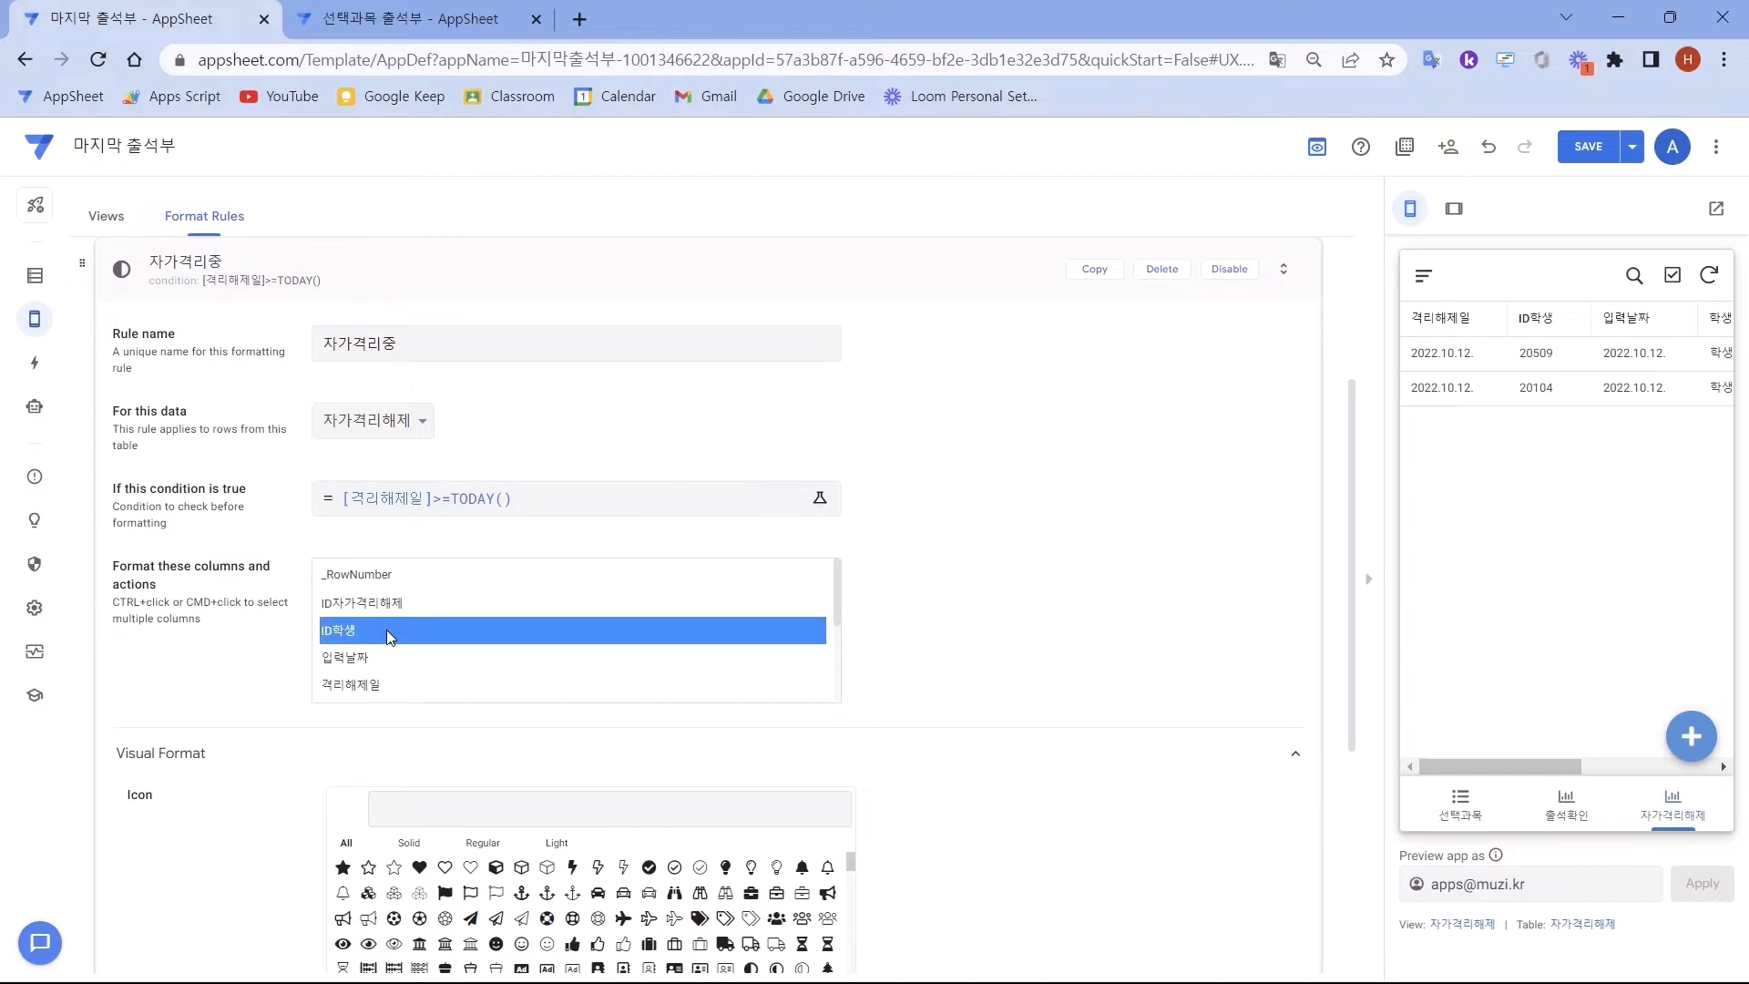
ctrl+click(361, 691)
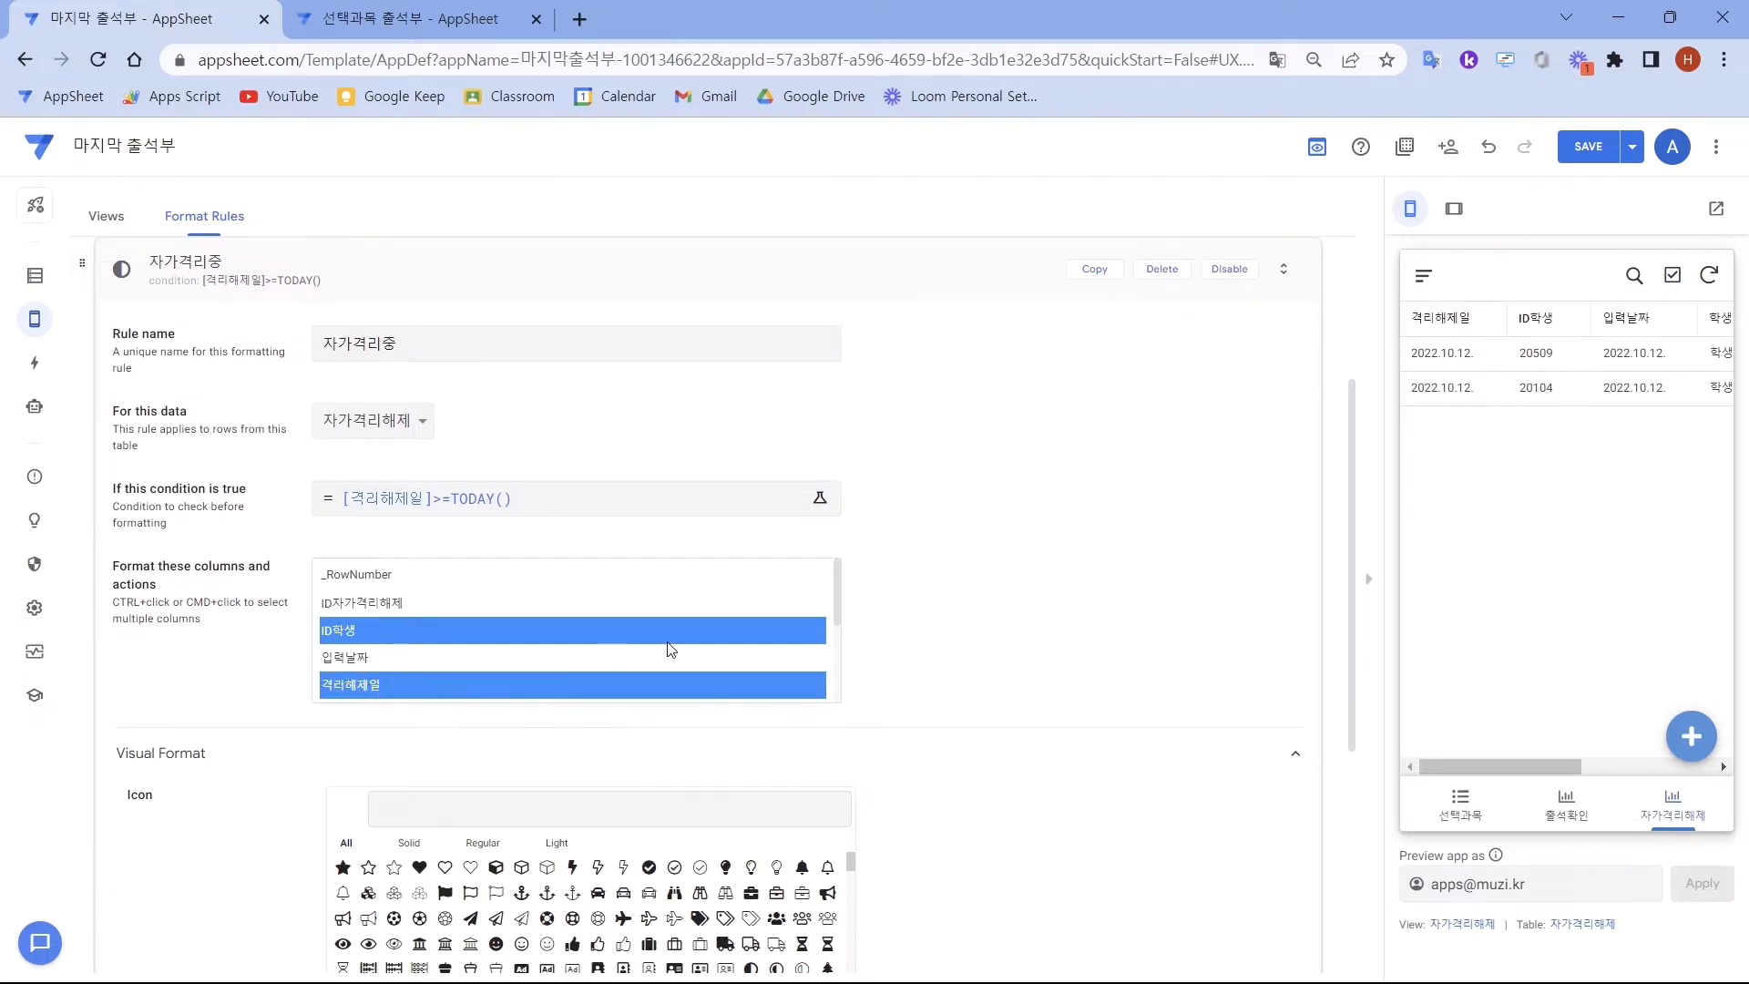
scroll(672, 652, down, 1)
ctrl+click(347, 601)
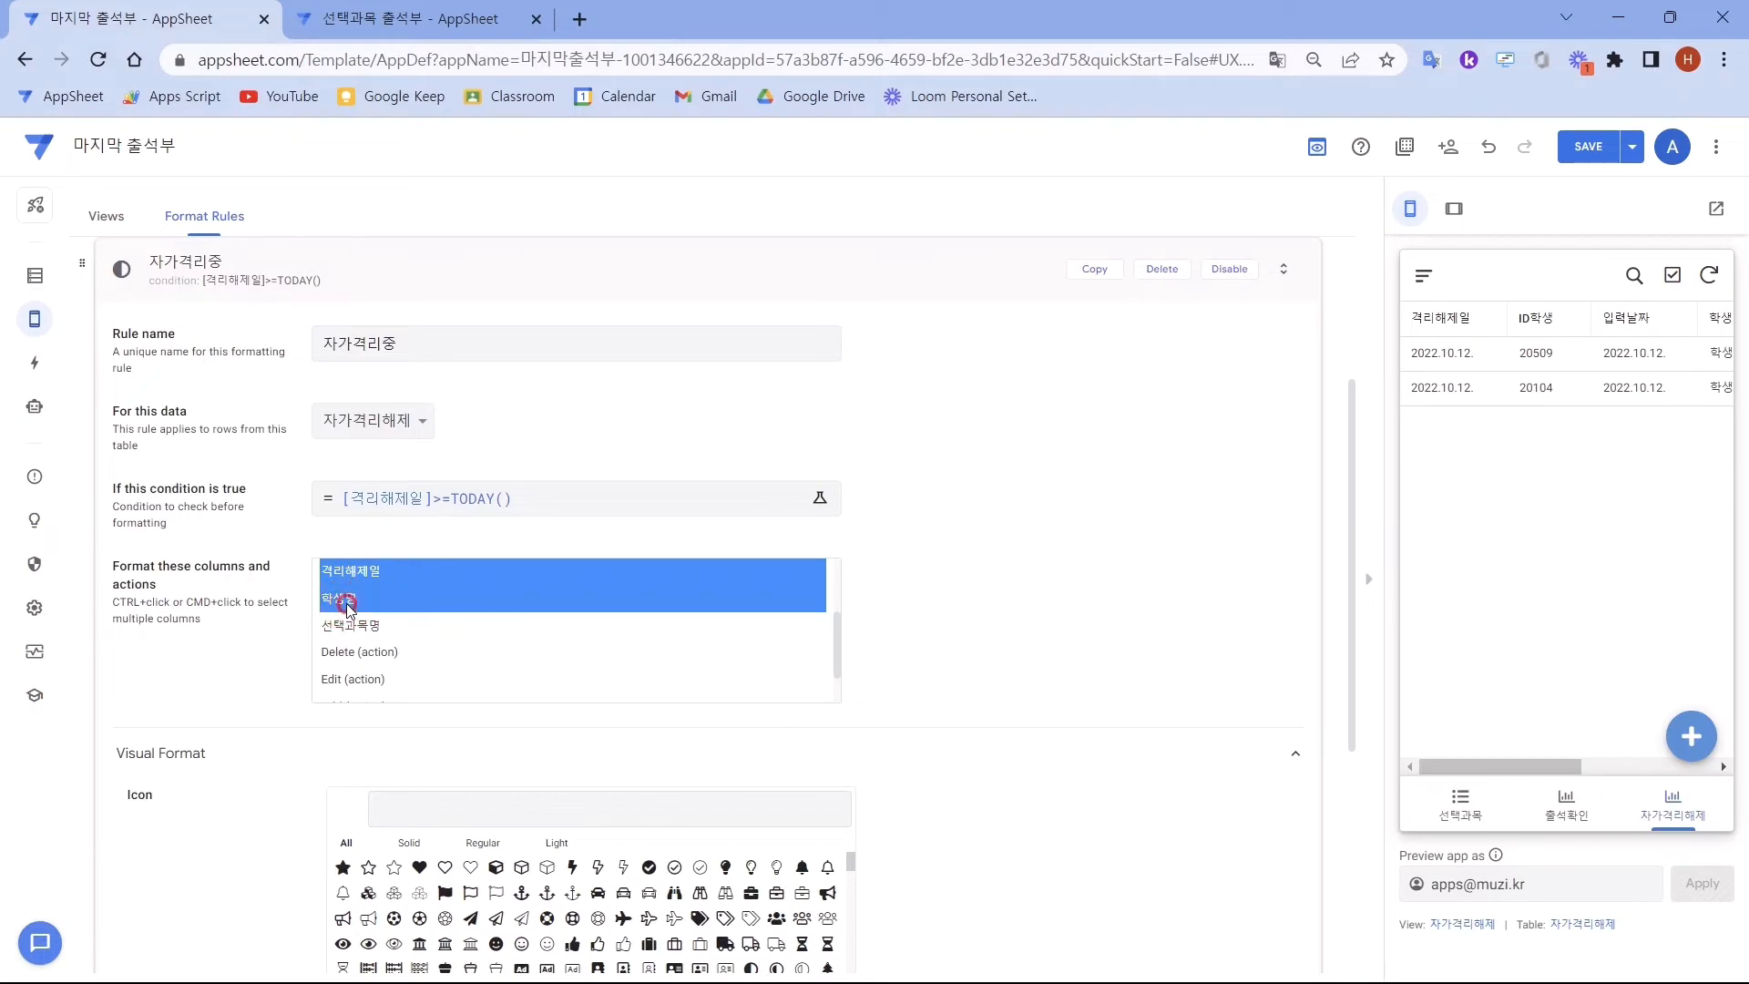
scroll(353, 628, up, 1)
ctrl+click(360, 657)
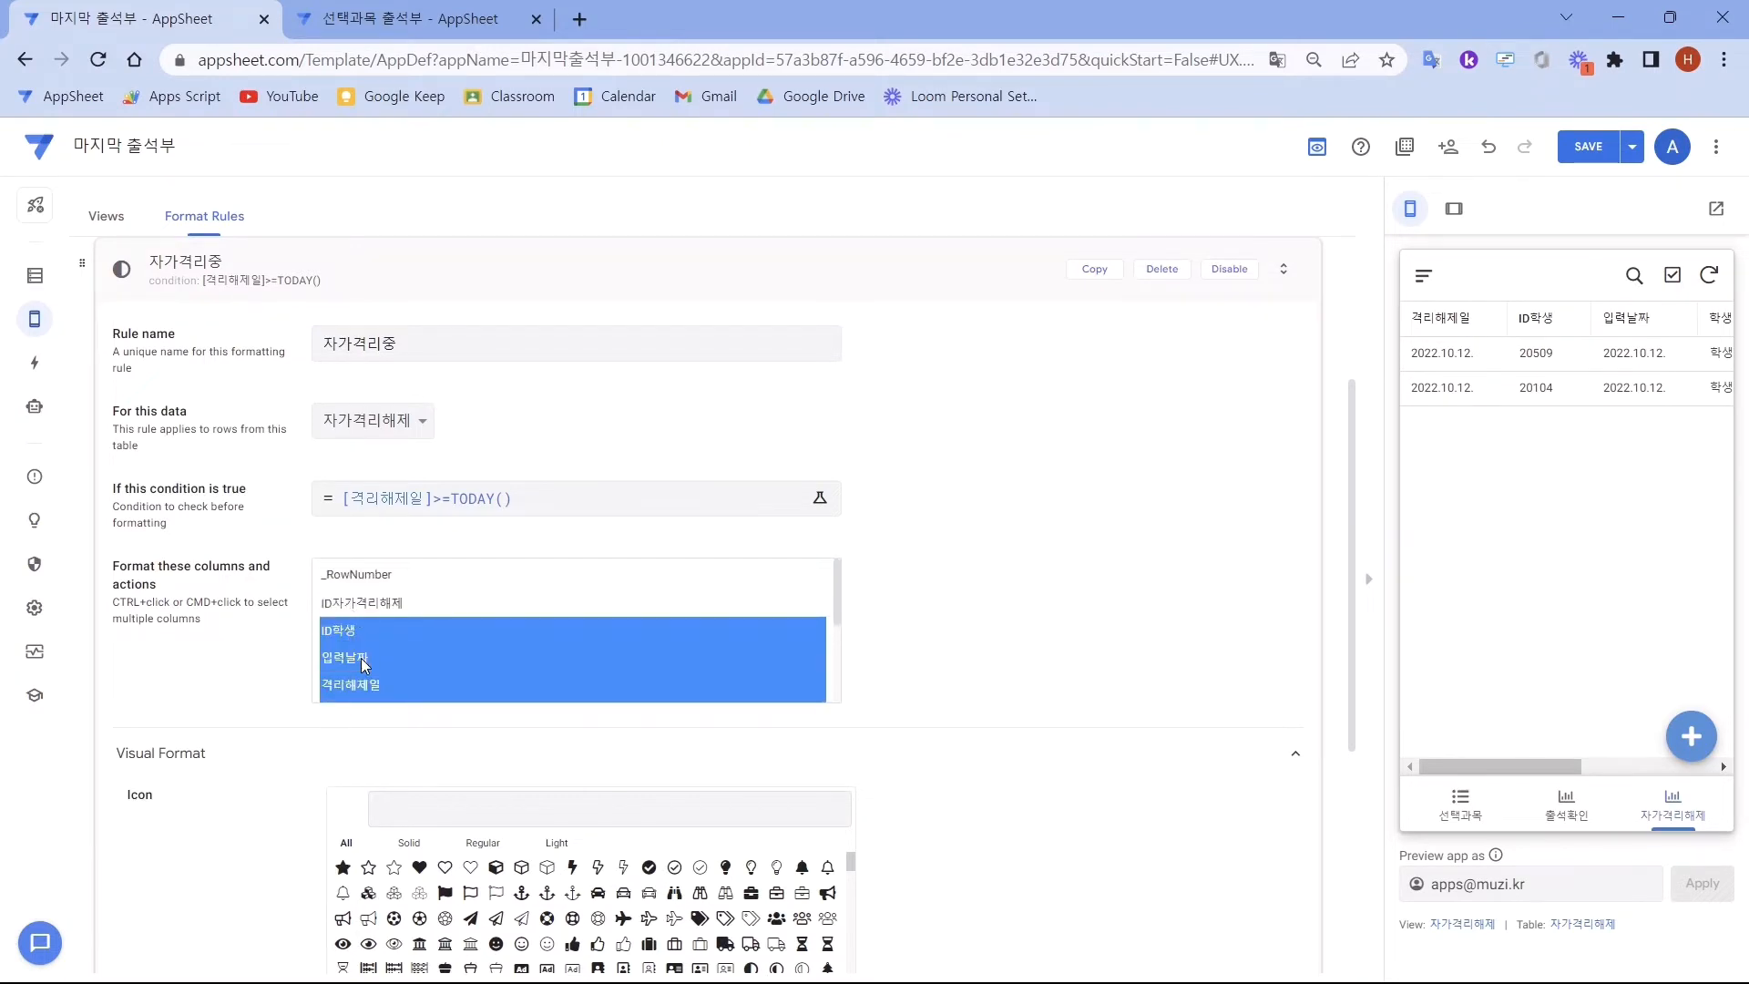
- Format the rule's text as red, size 1.2 and bold, and save the app
scroll(345, 794, down, 3)
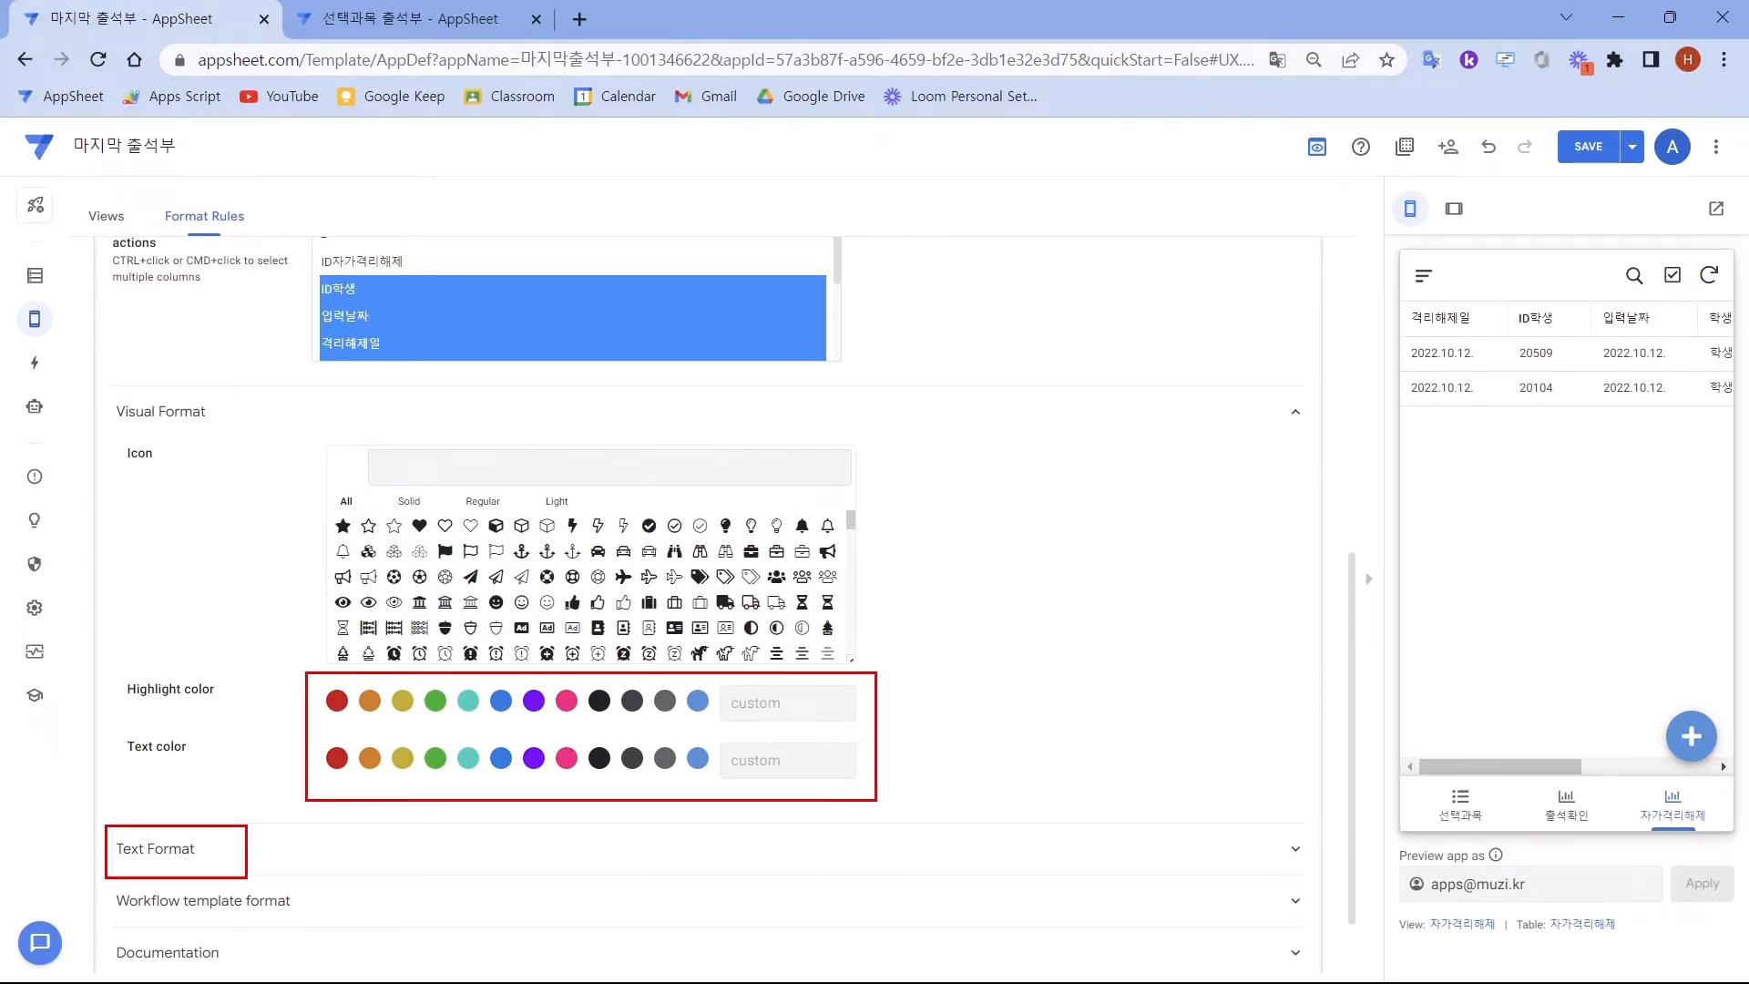
click(341, 768)
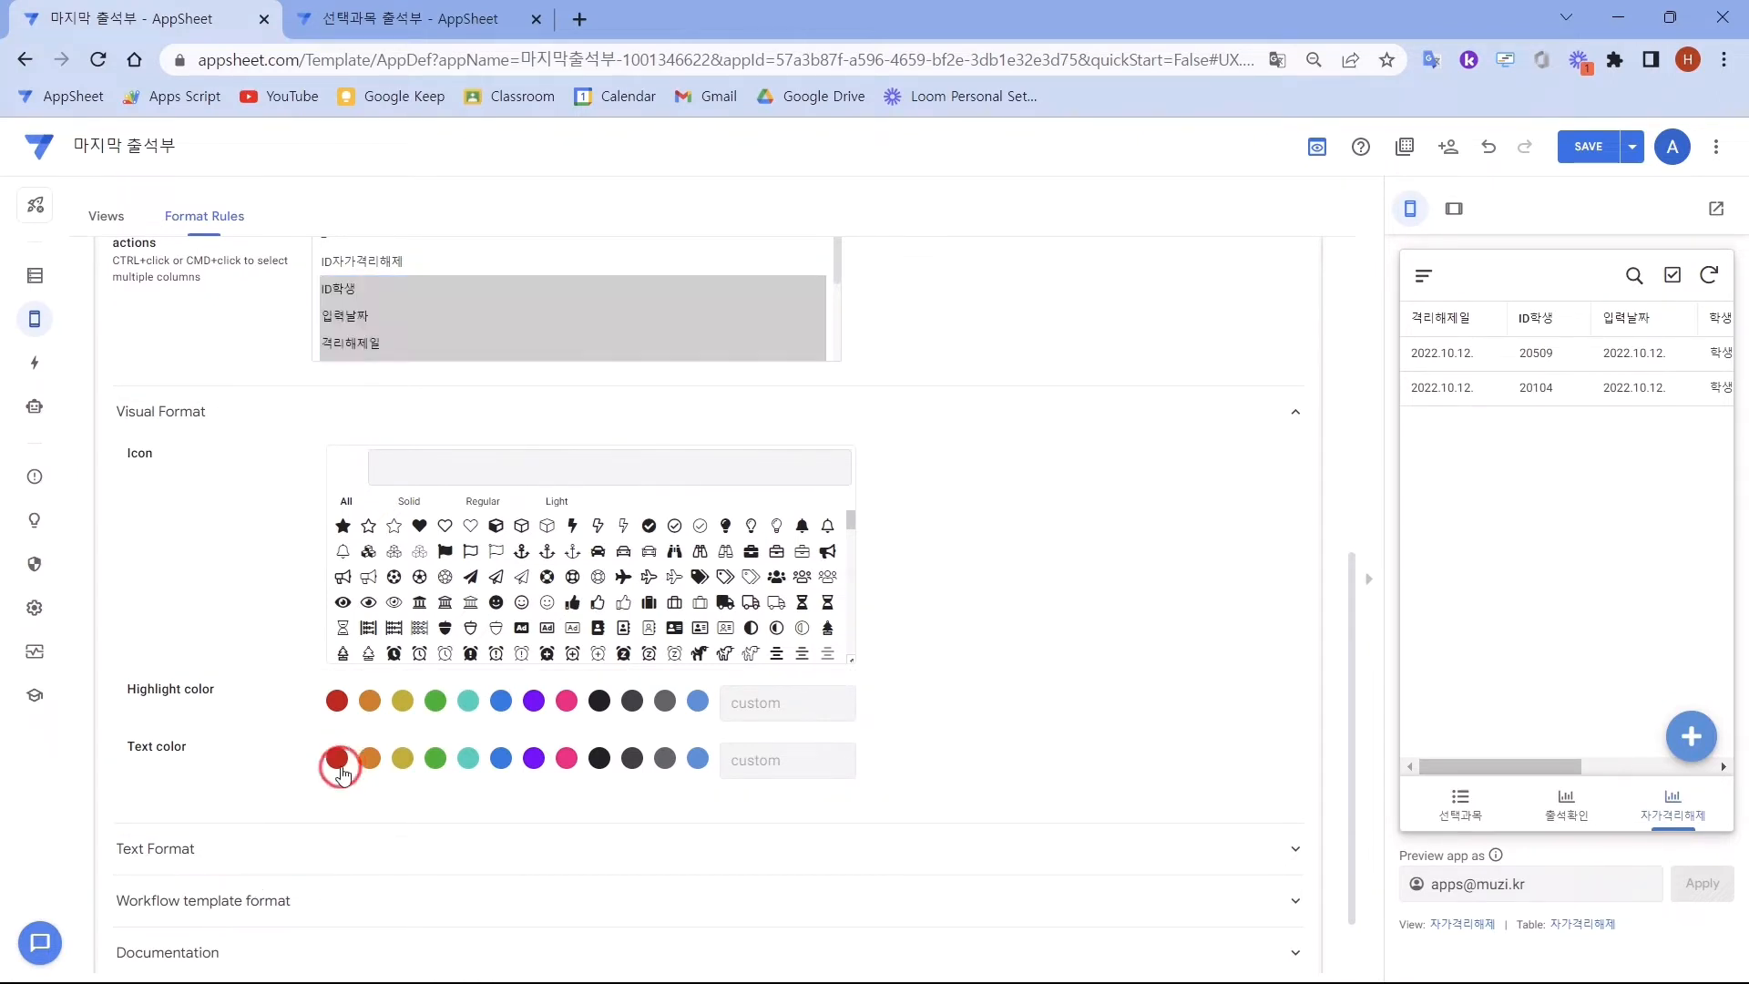
click(193, 850)
scroll(432, 475, down, 4)
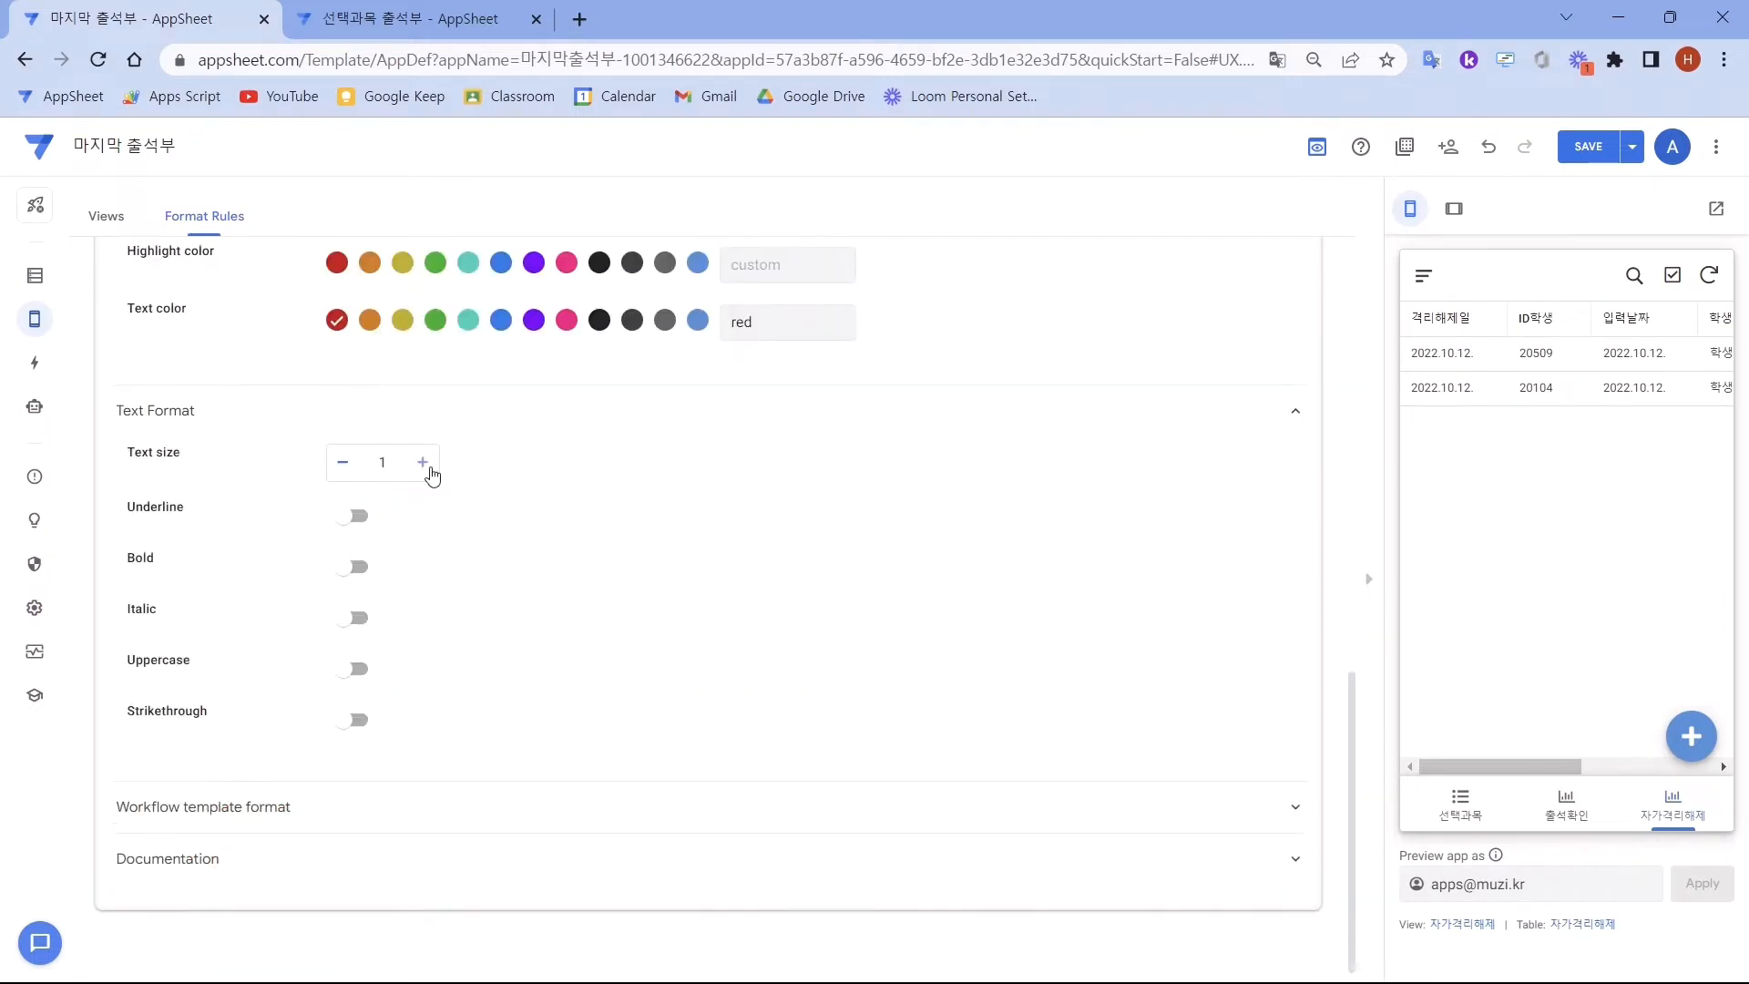
click(423, 461)
click(355, 566)
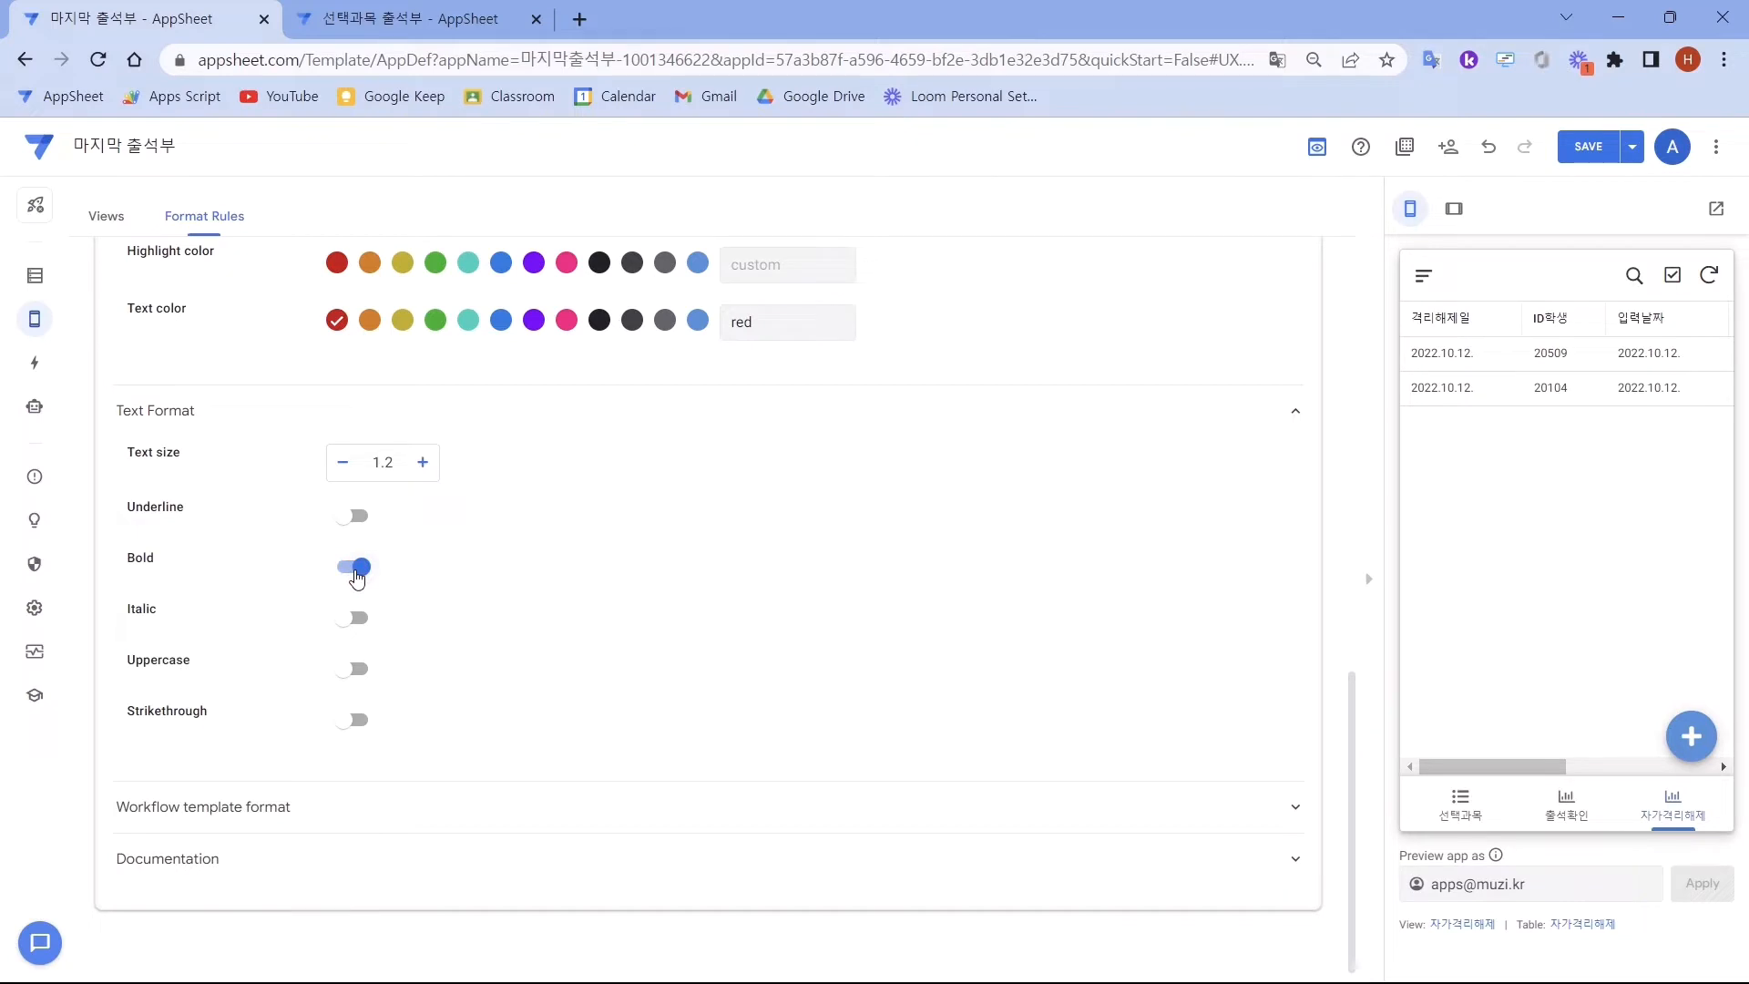
click(1576, 150)
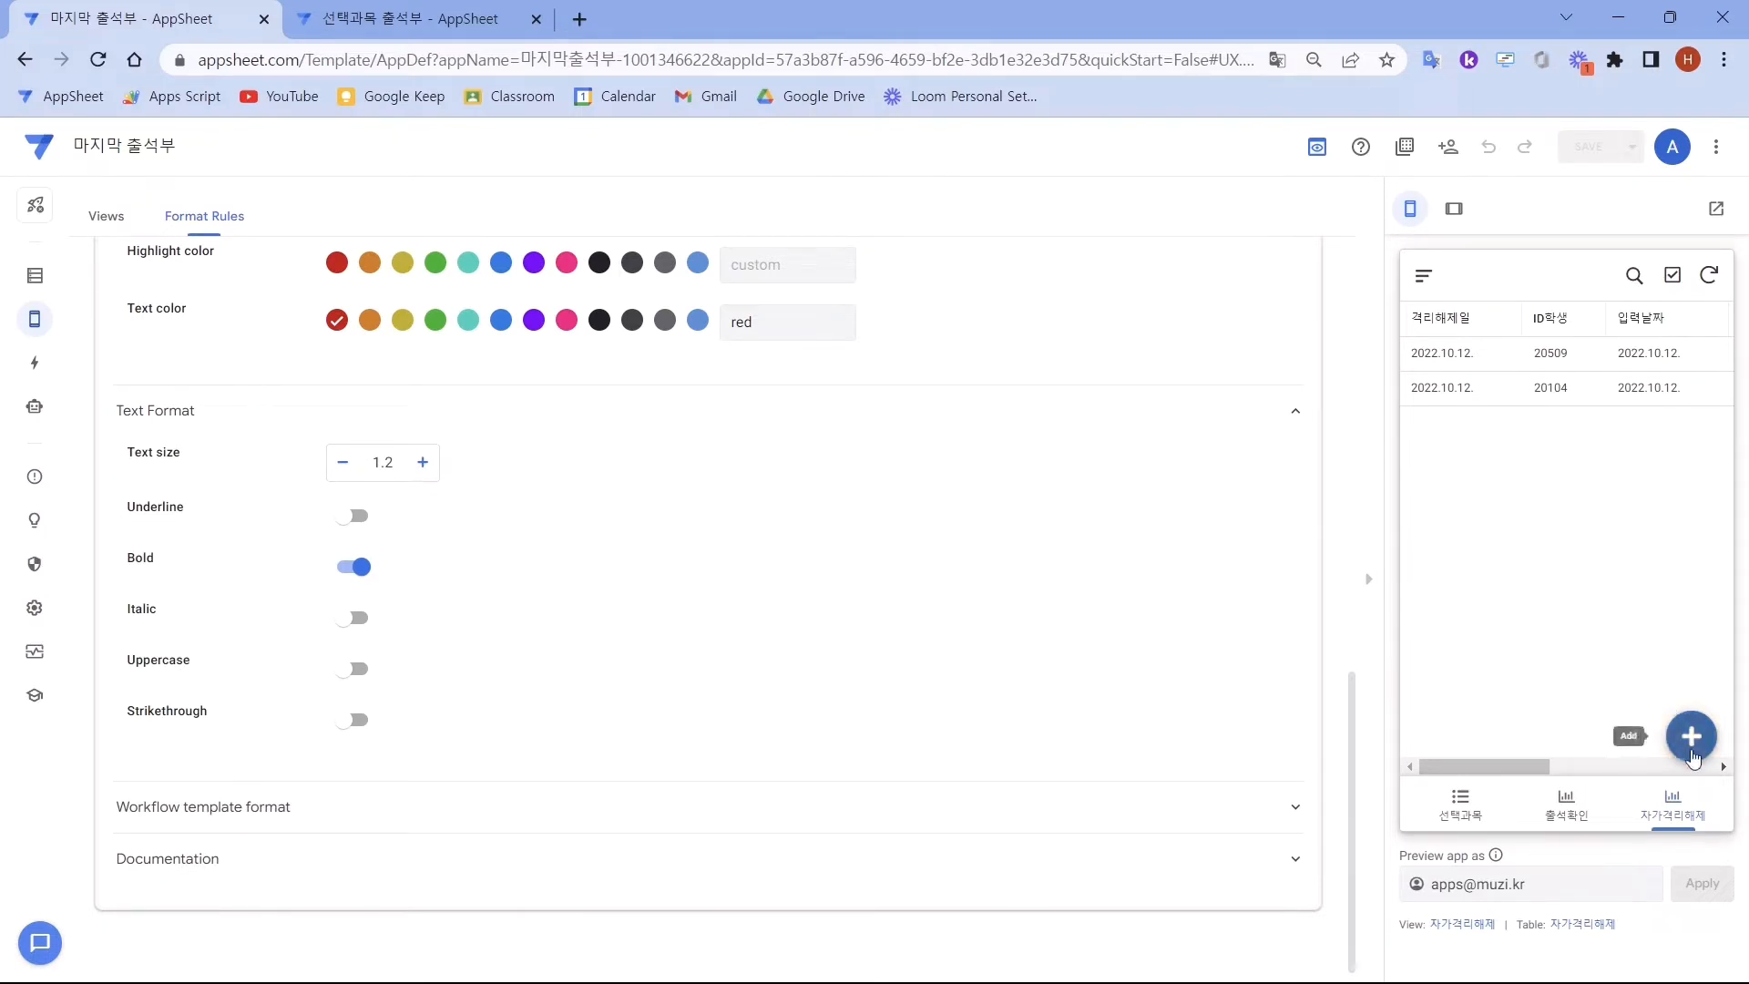
- Add a 자가격리해제 record in the app preview for the first listed student with 격리해제일 2022-11-07
click(1692, 758)
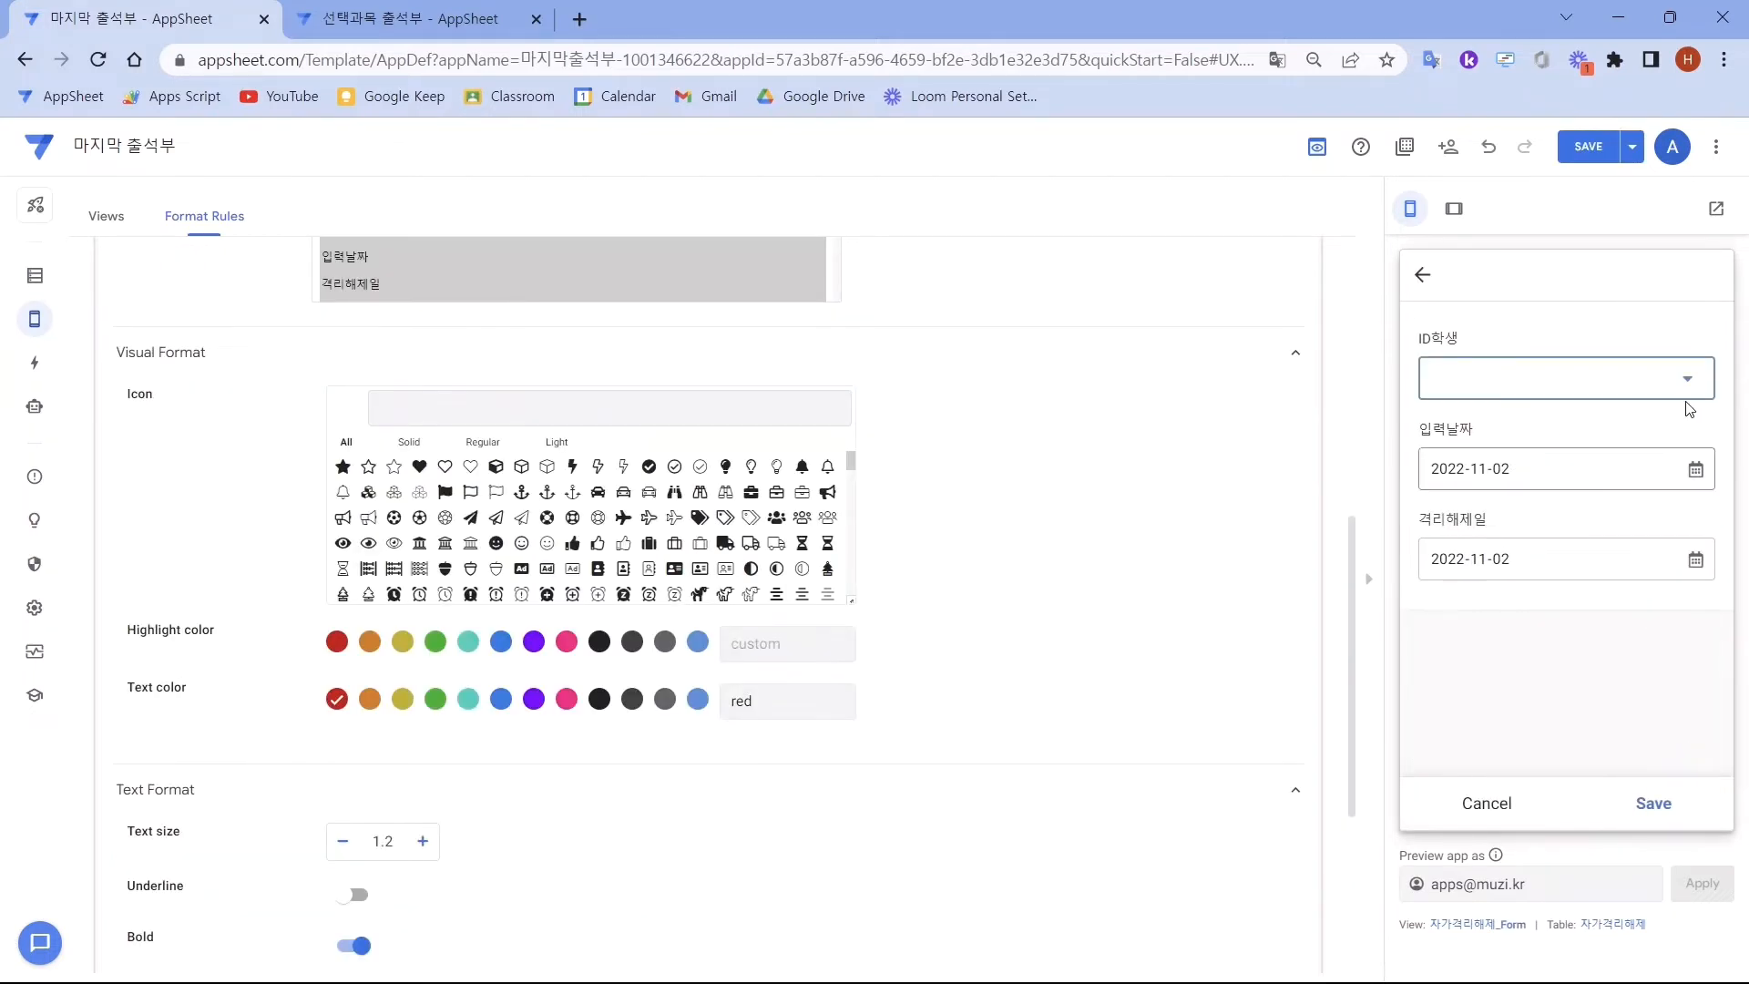
click(1687, 379)
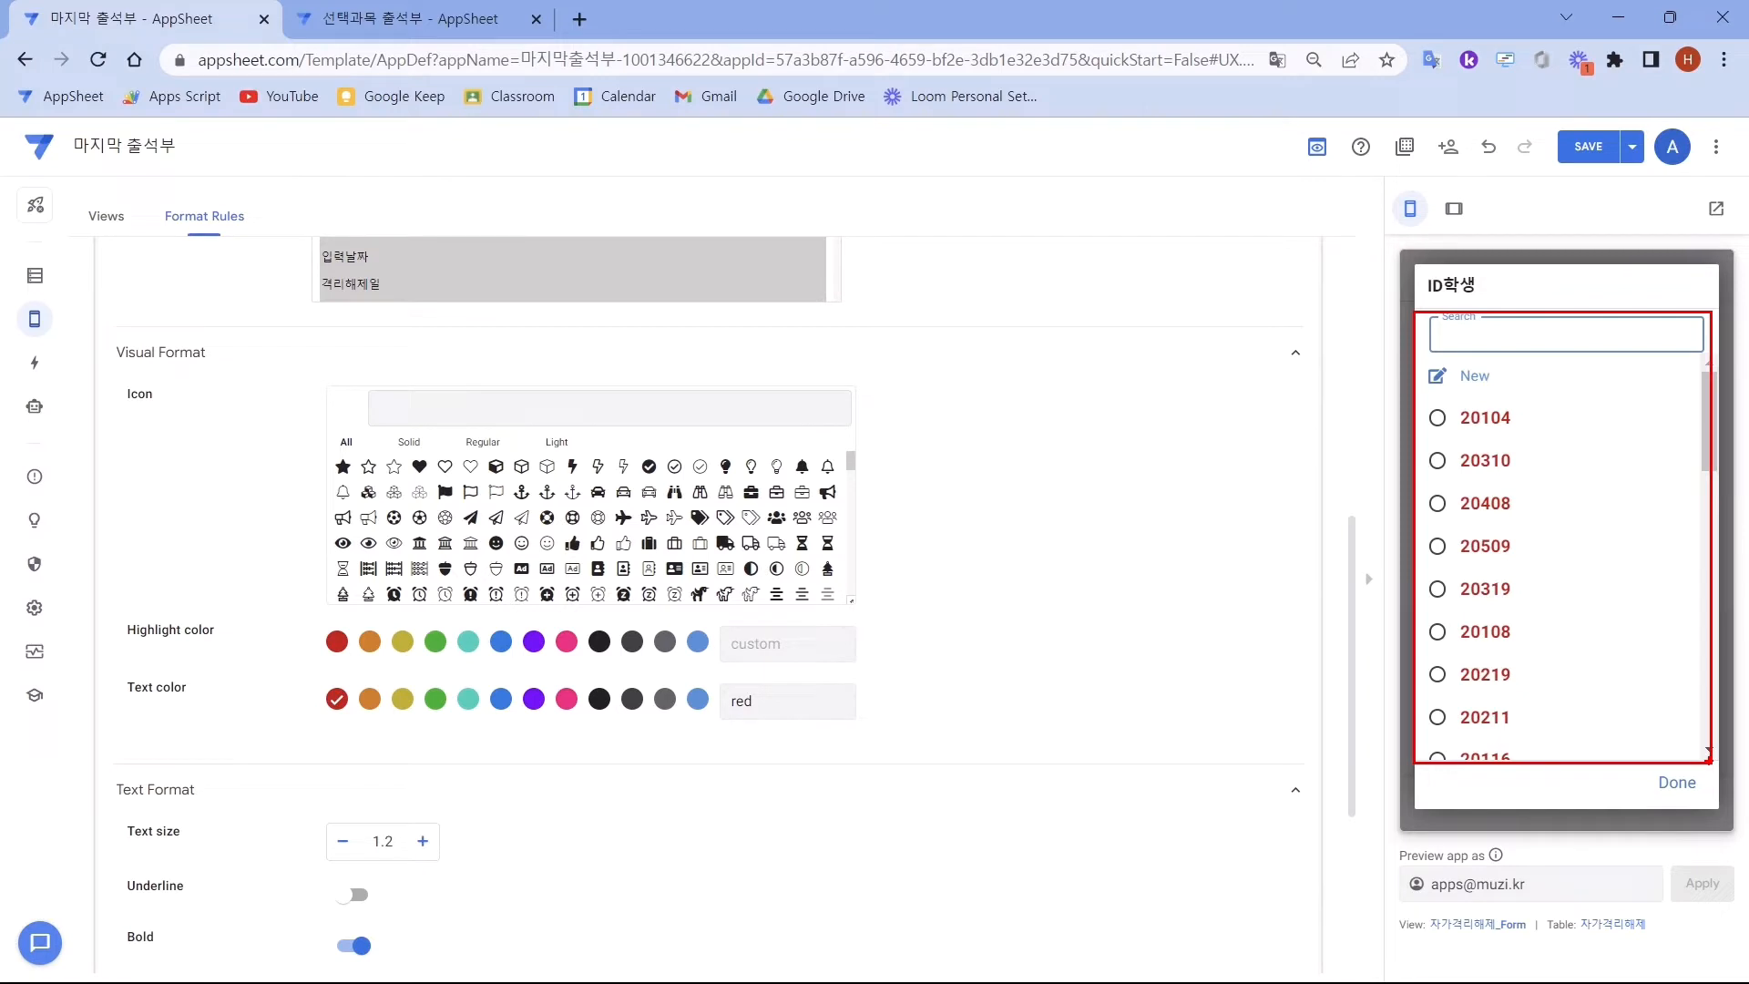
click(1682, 792)
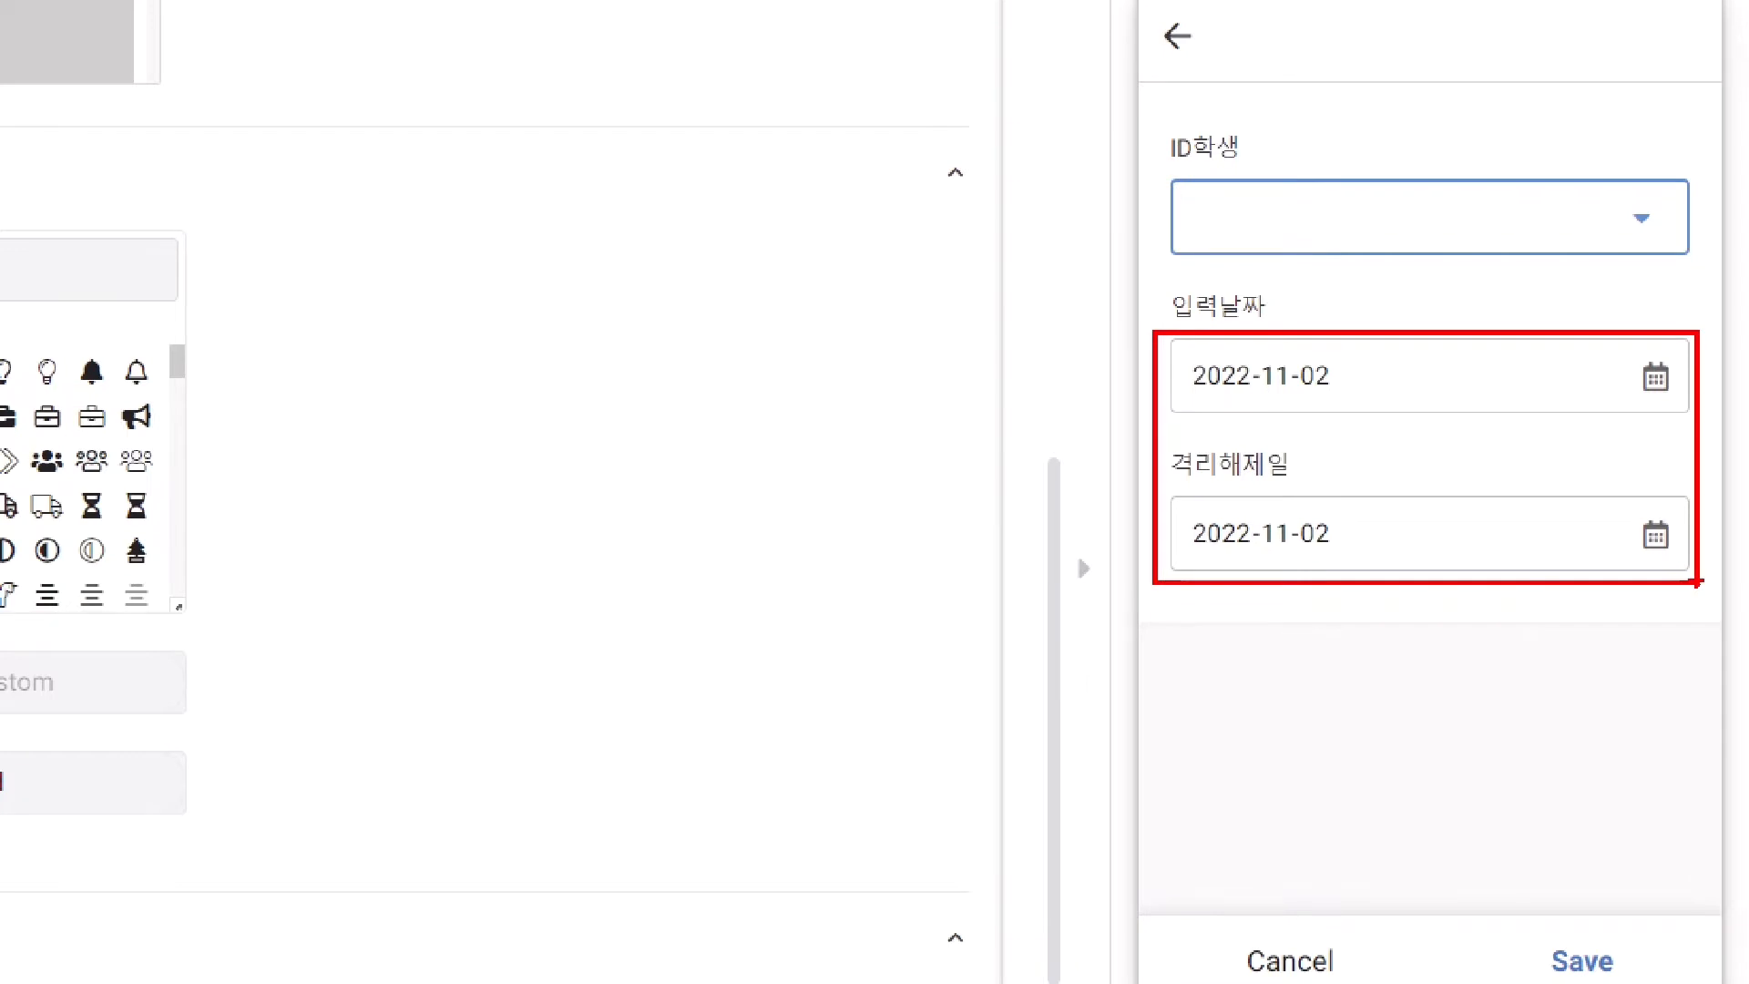
key(Escape)
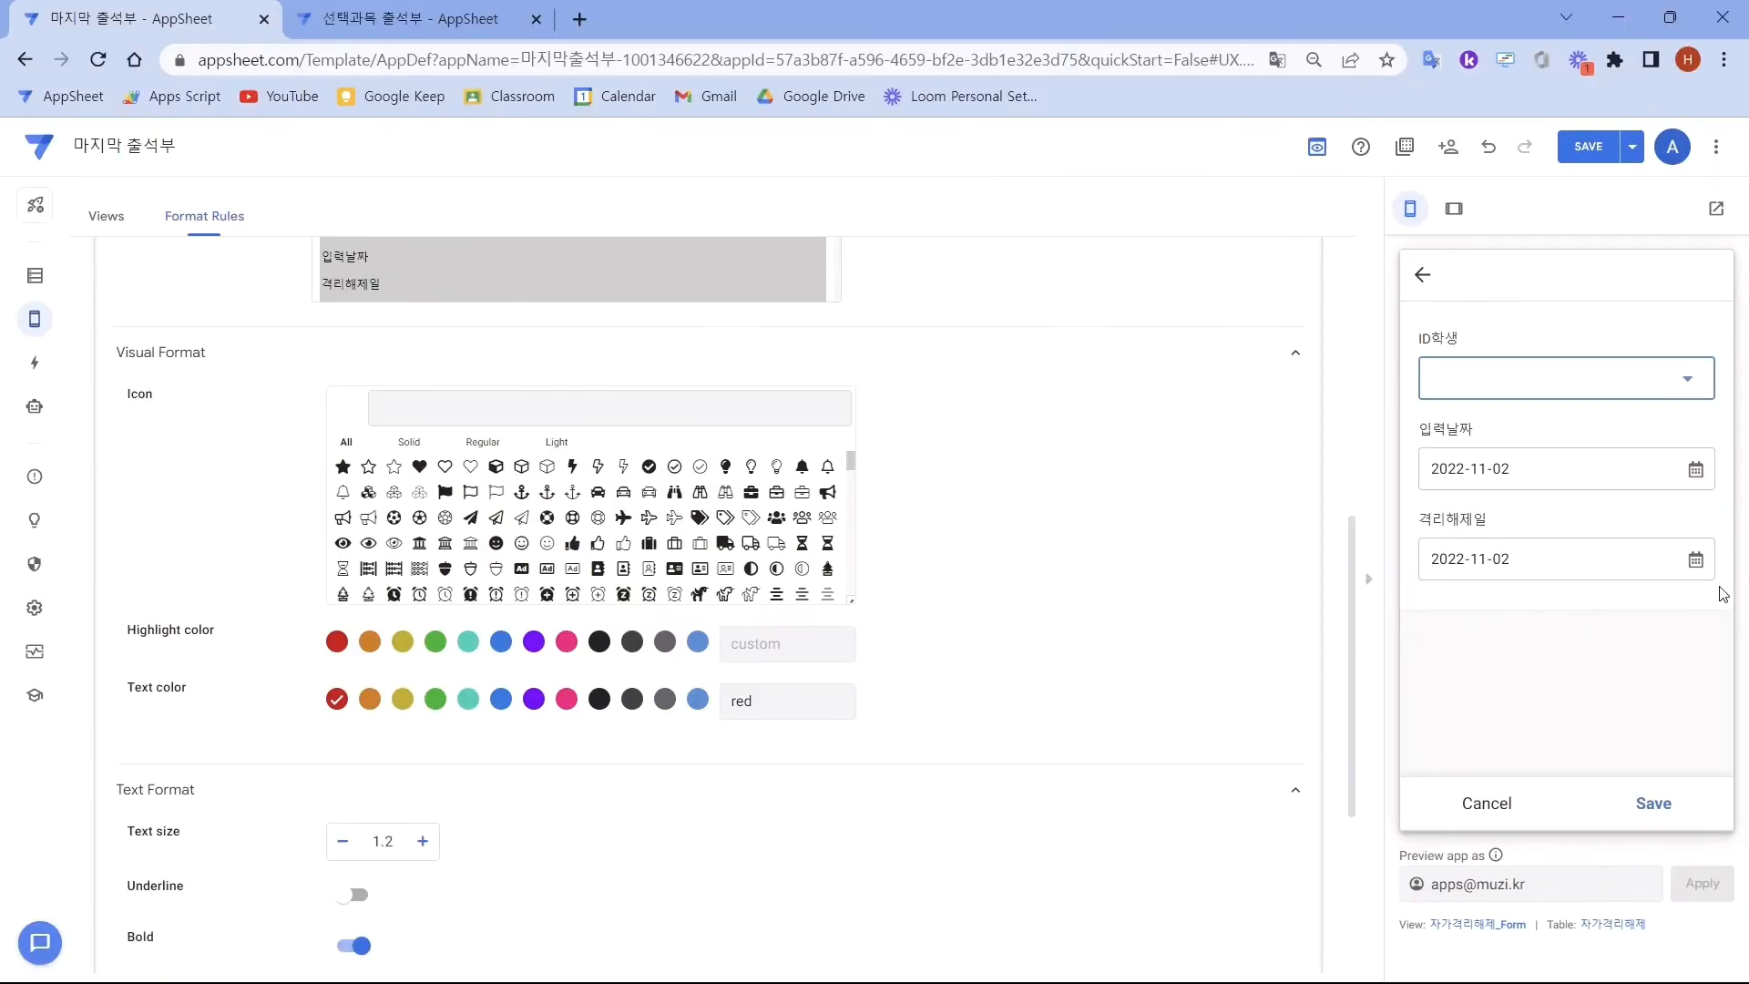
click(1580, 379)
click(1508, 421)
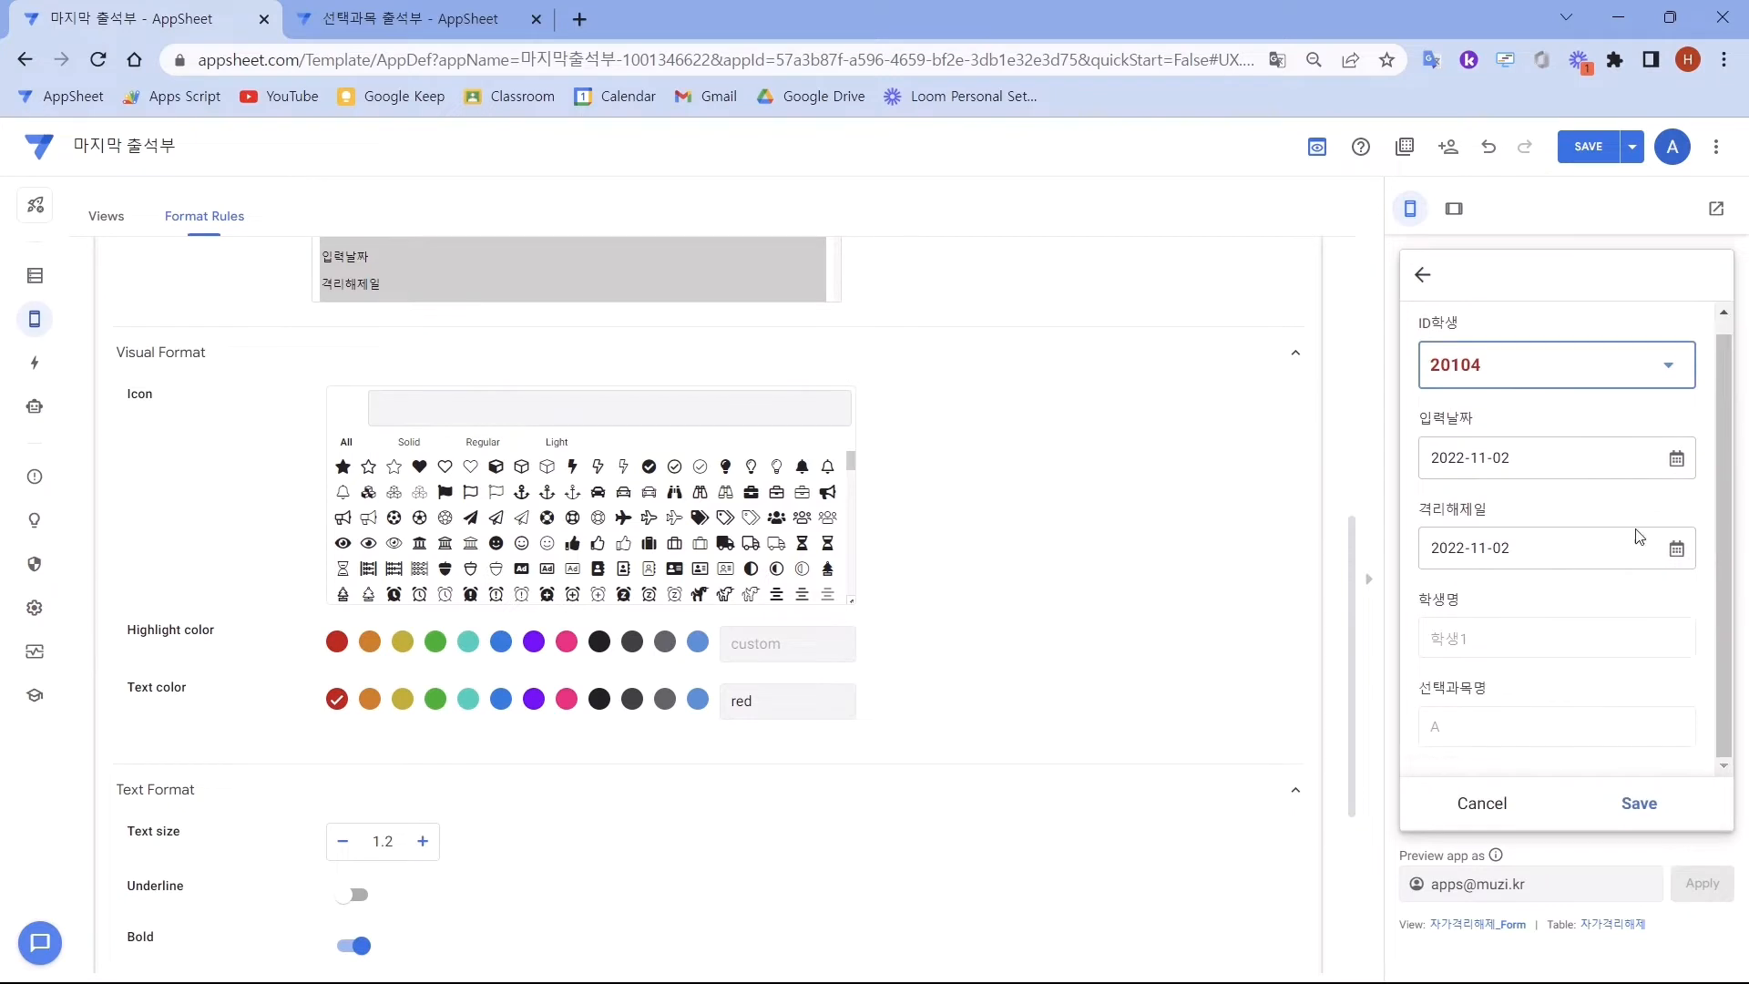
click(1676, 550)
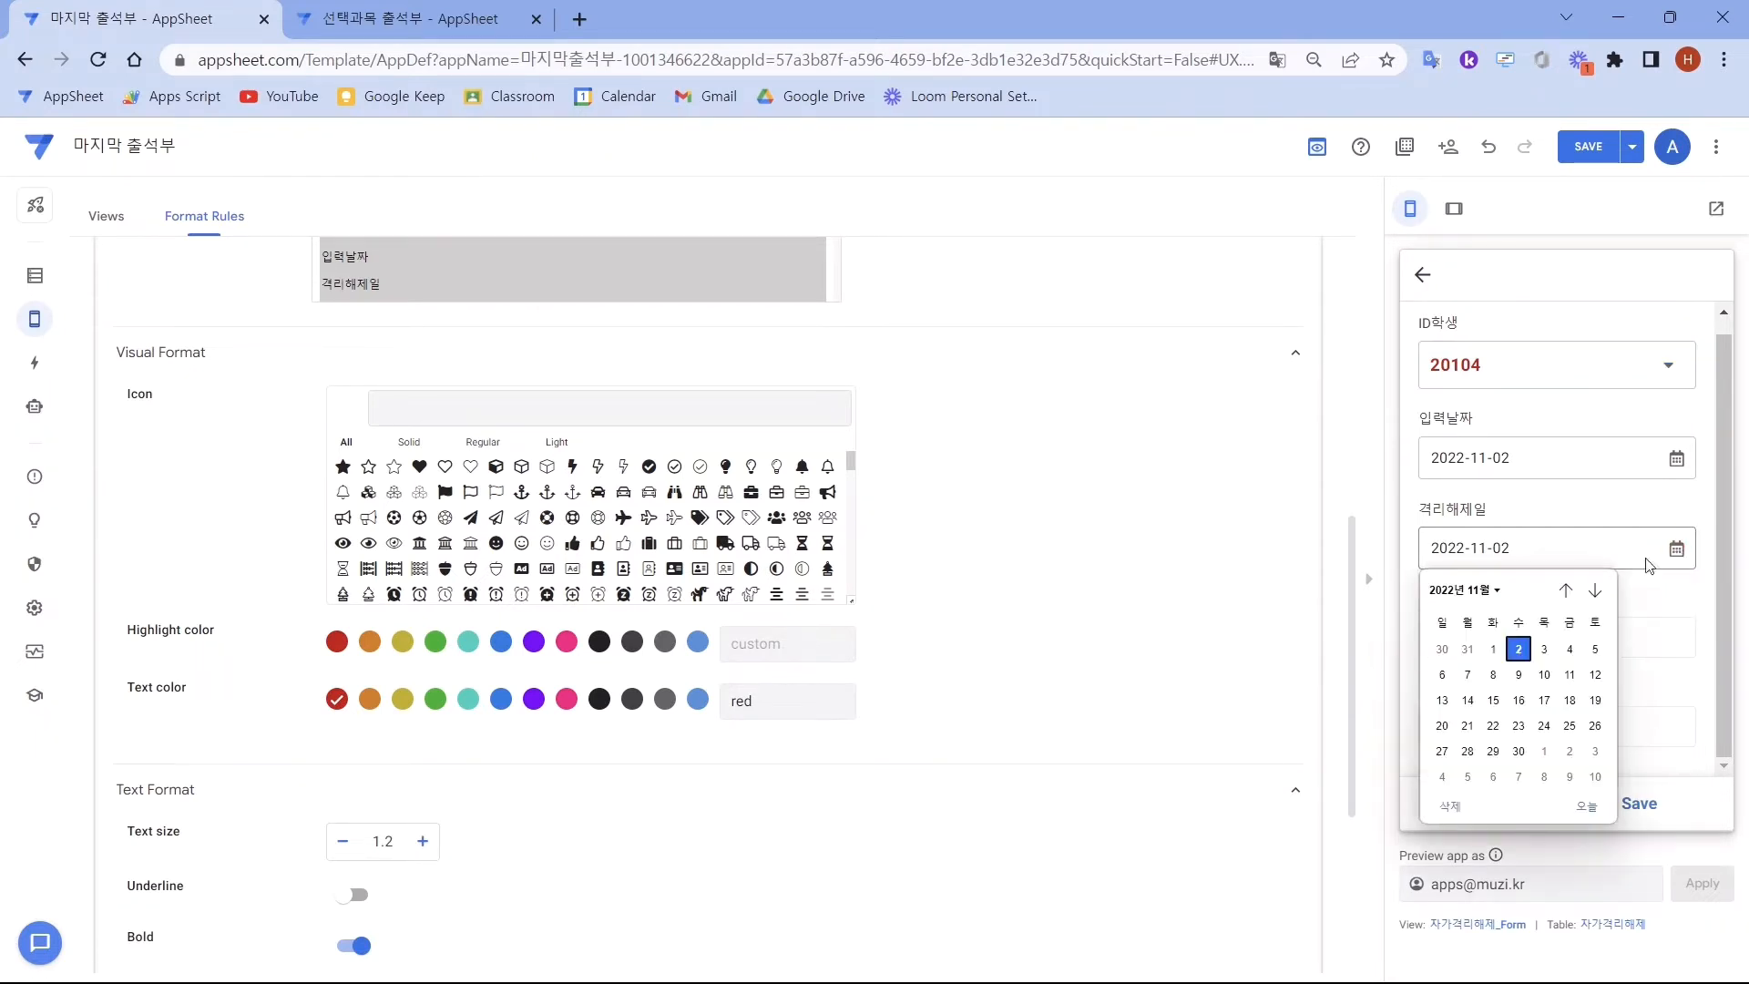
click(1467, 675)
click(1638, 803)
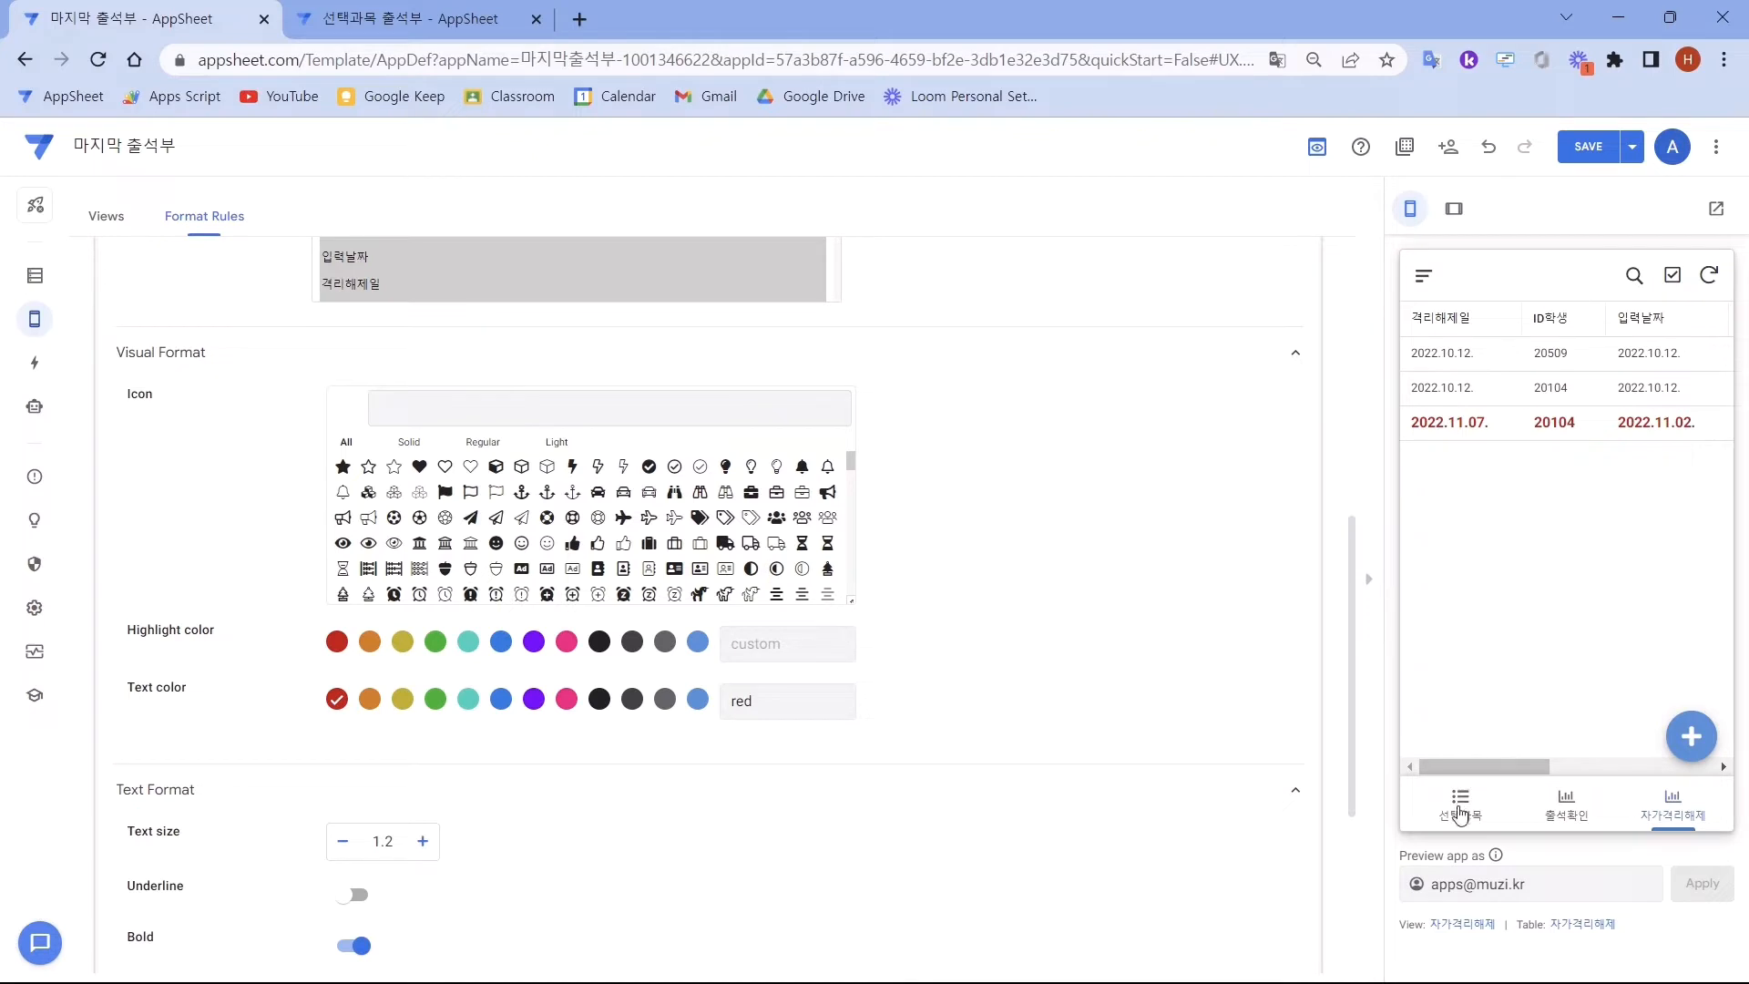
- Open subject A in the preview's 선택과목 view and look through its related students
click(1460, 805)
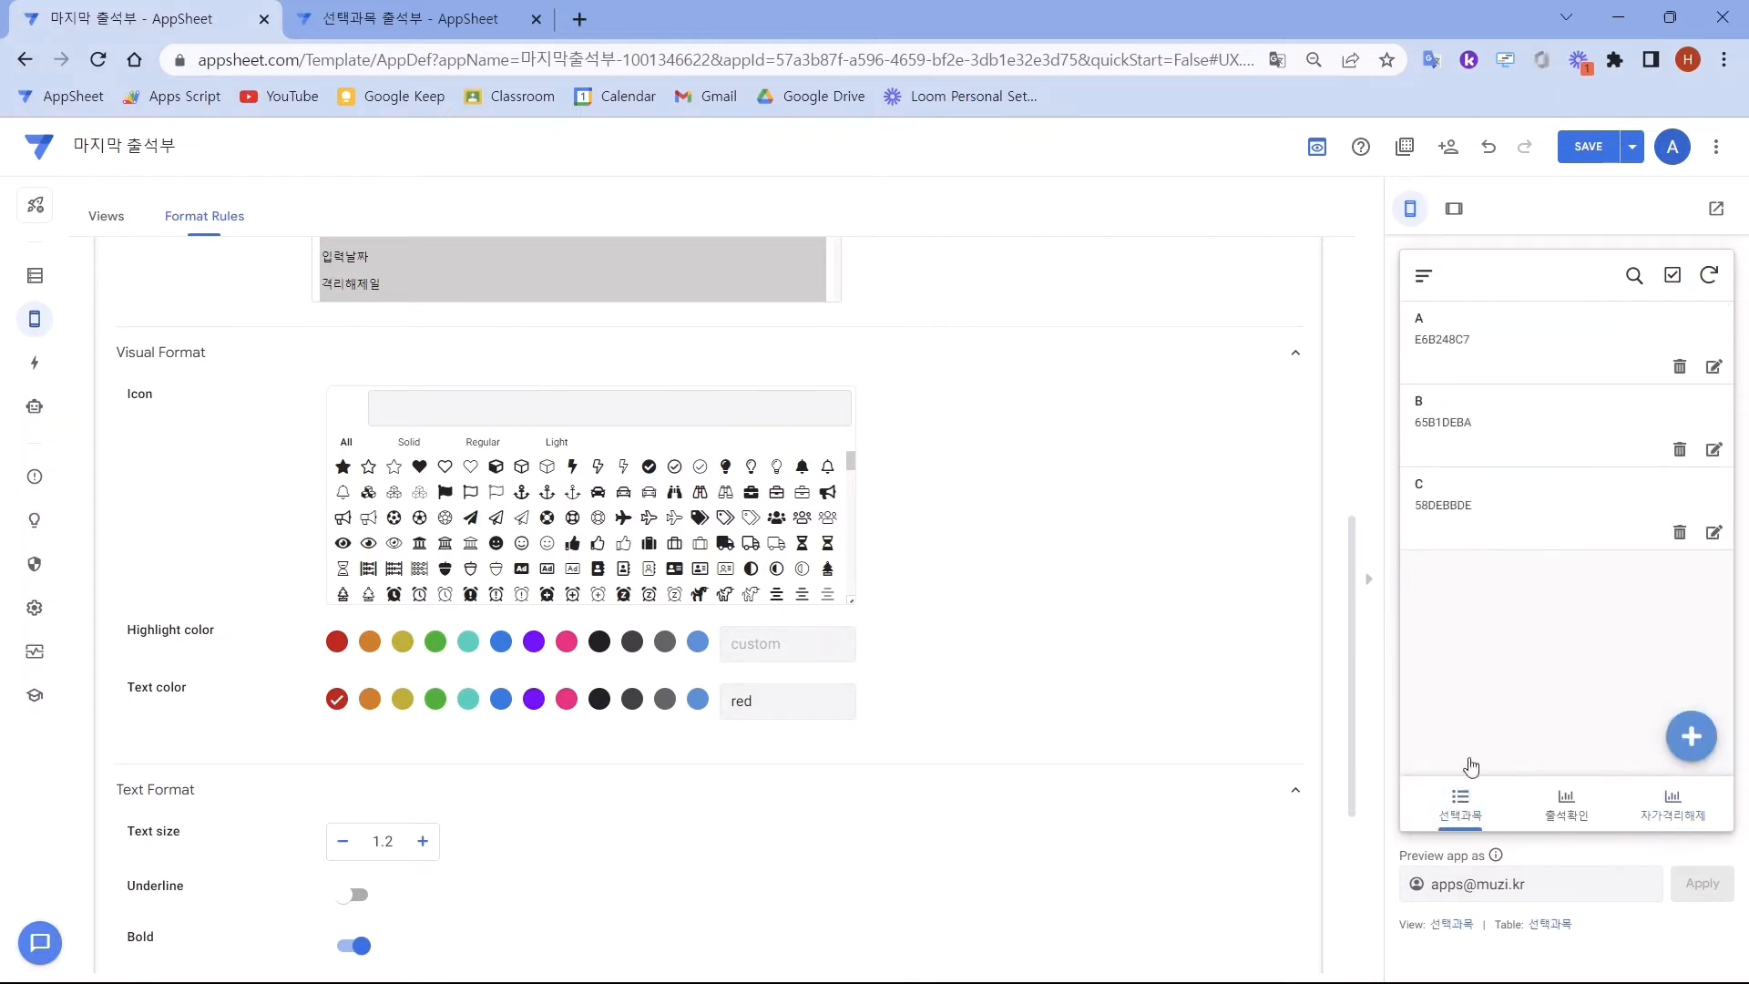
click(1501, 352)
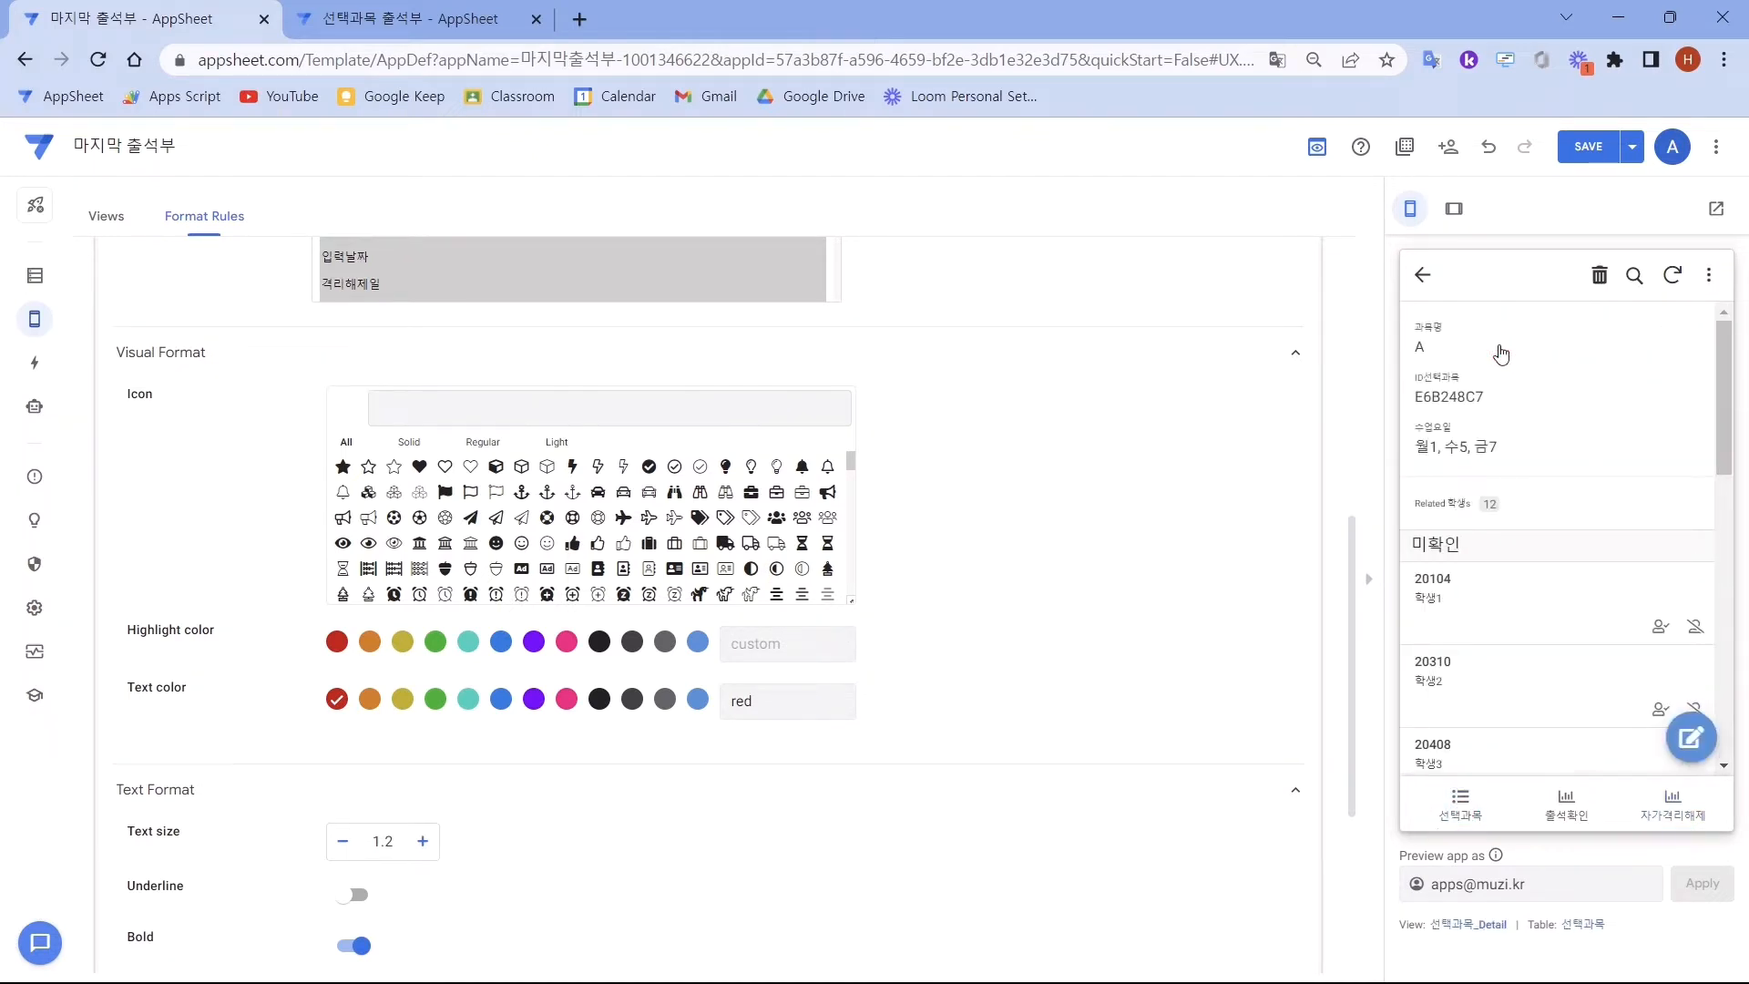
scroll(1561, 594, down, 4)
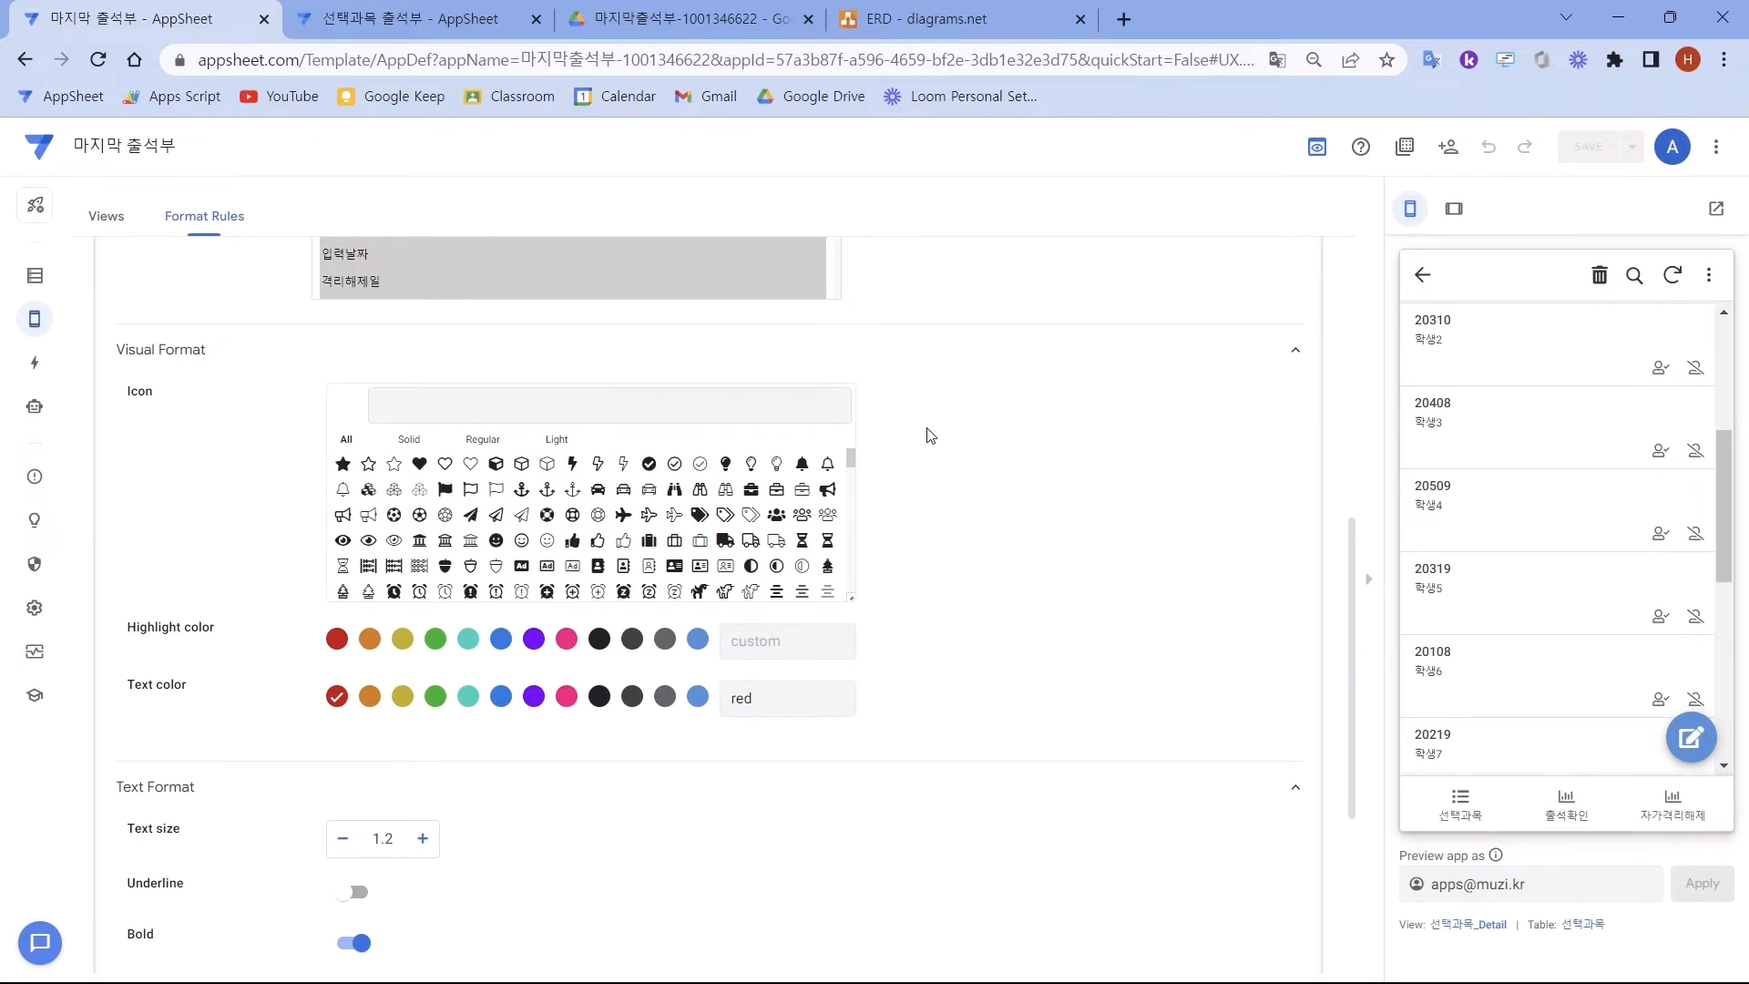
- Add a virtual column named 학생격리해제 to the 학생 table and open its app formula
click(35, 275)
scroll(163, 417, down, 9)
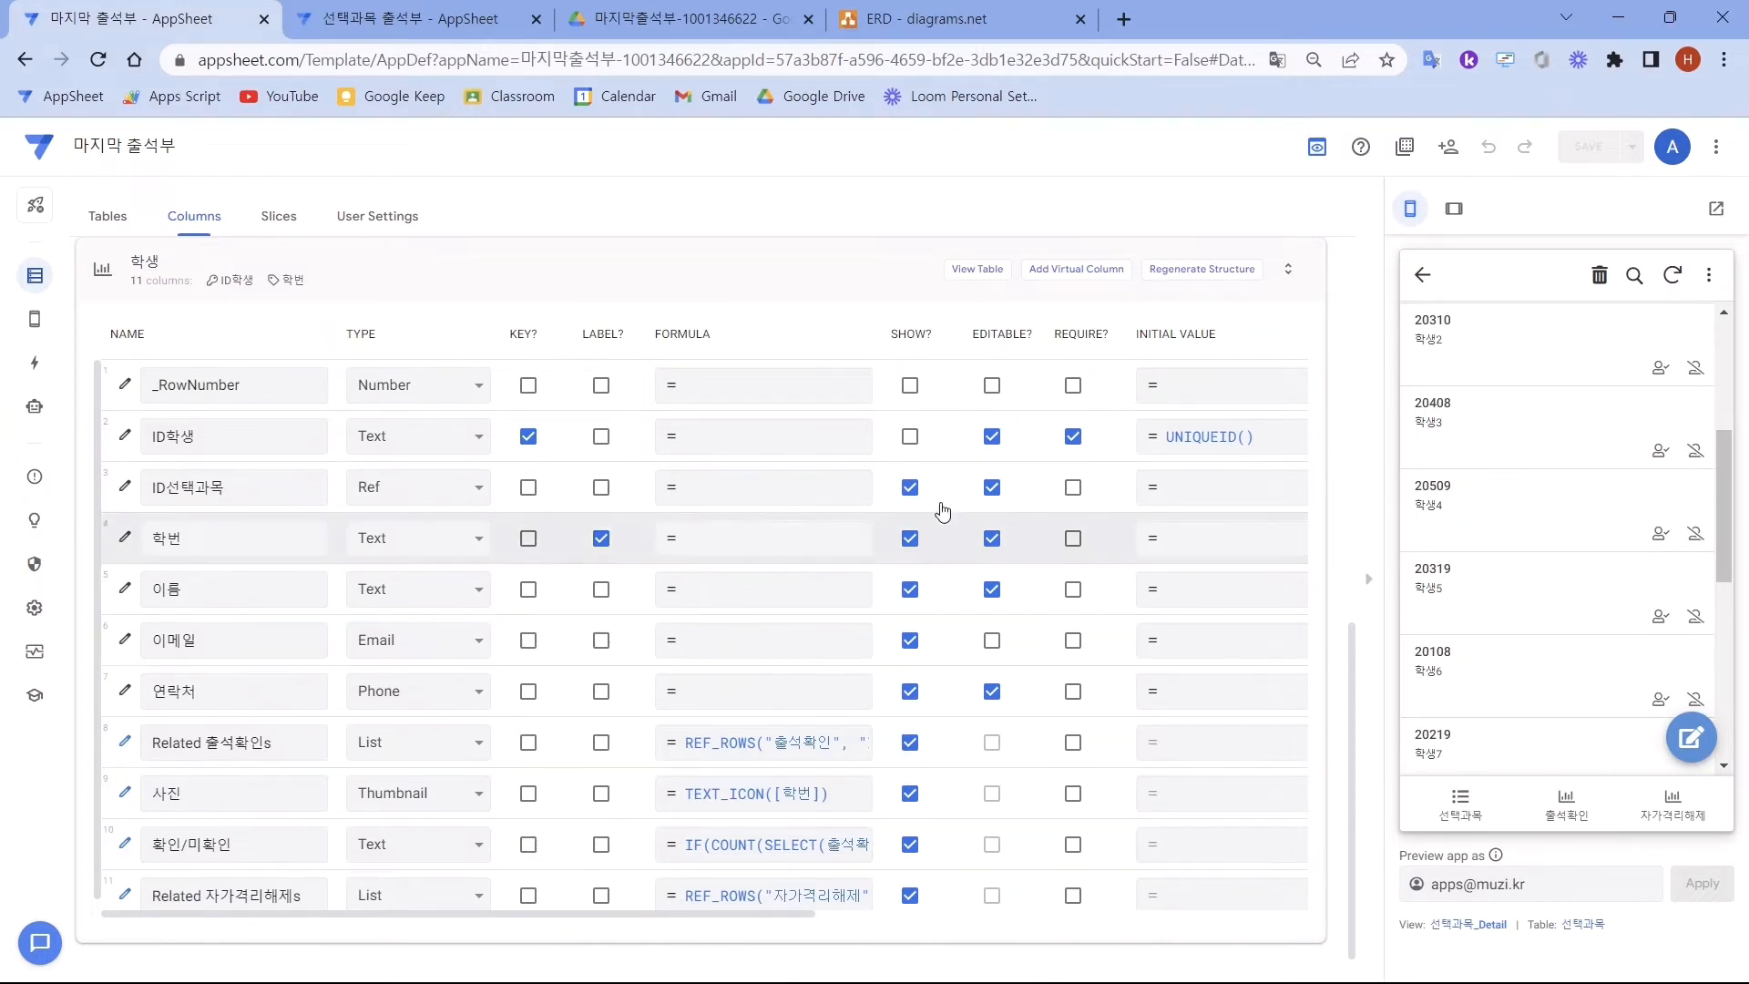
click(1059, 275)
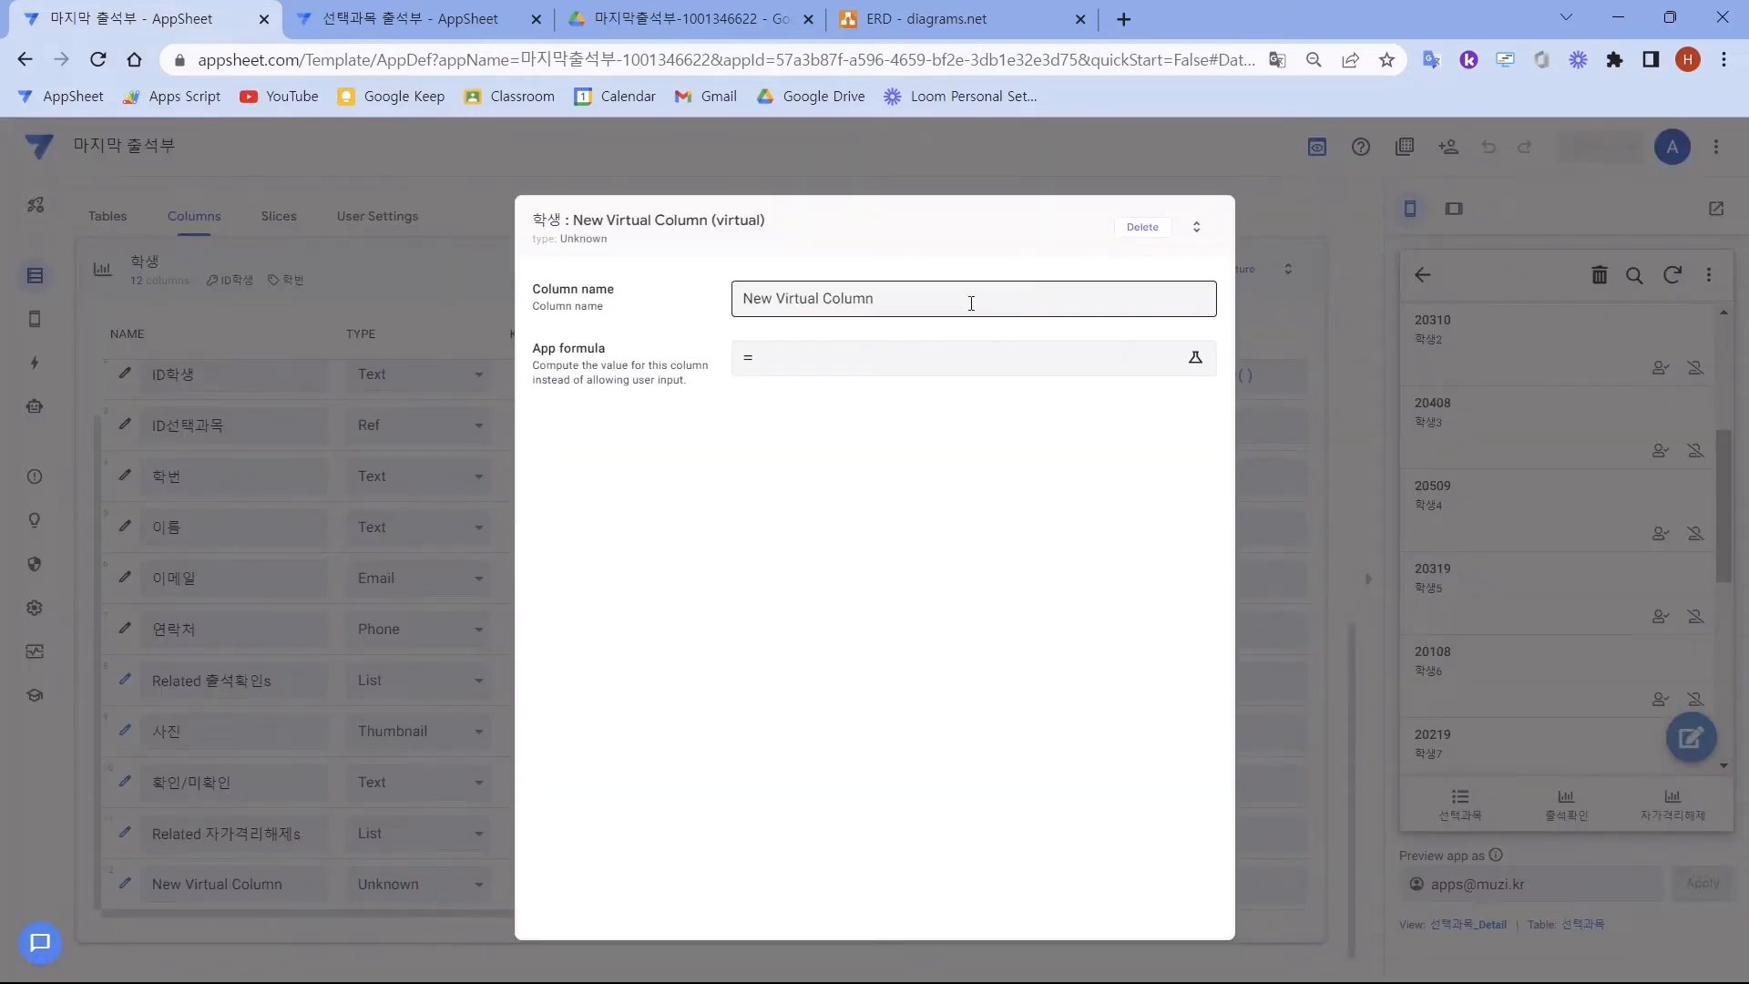
triple_click(901, 302)
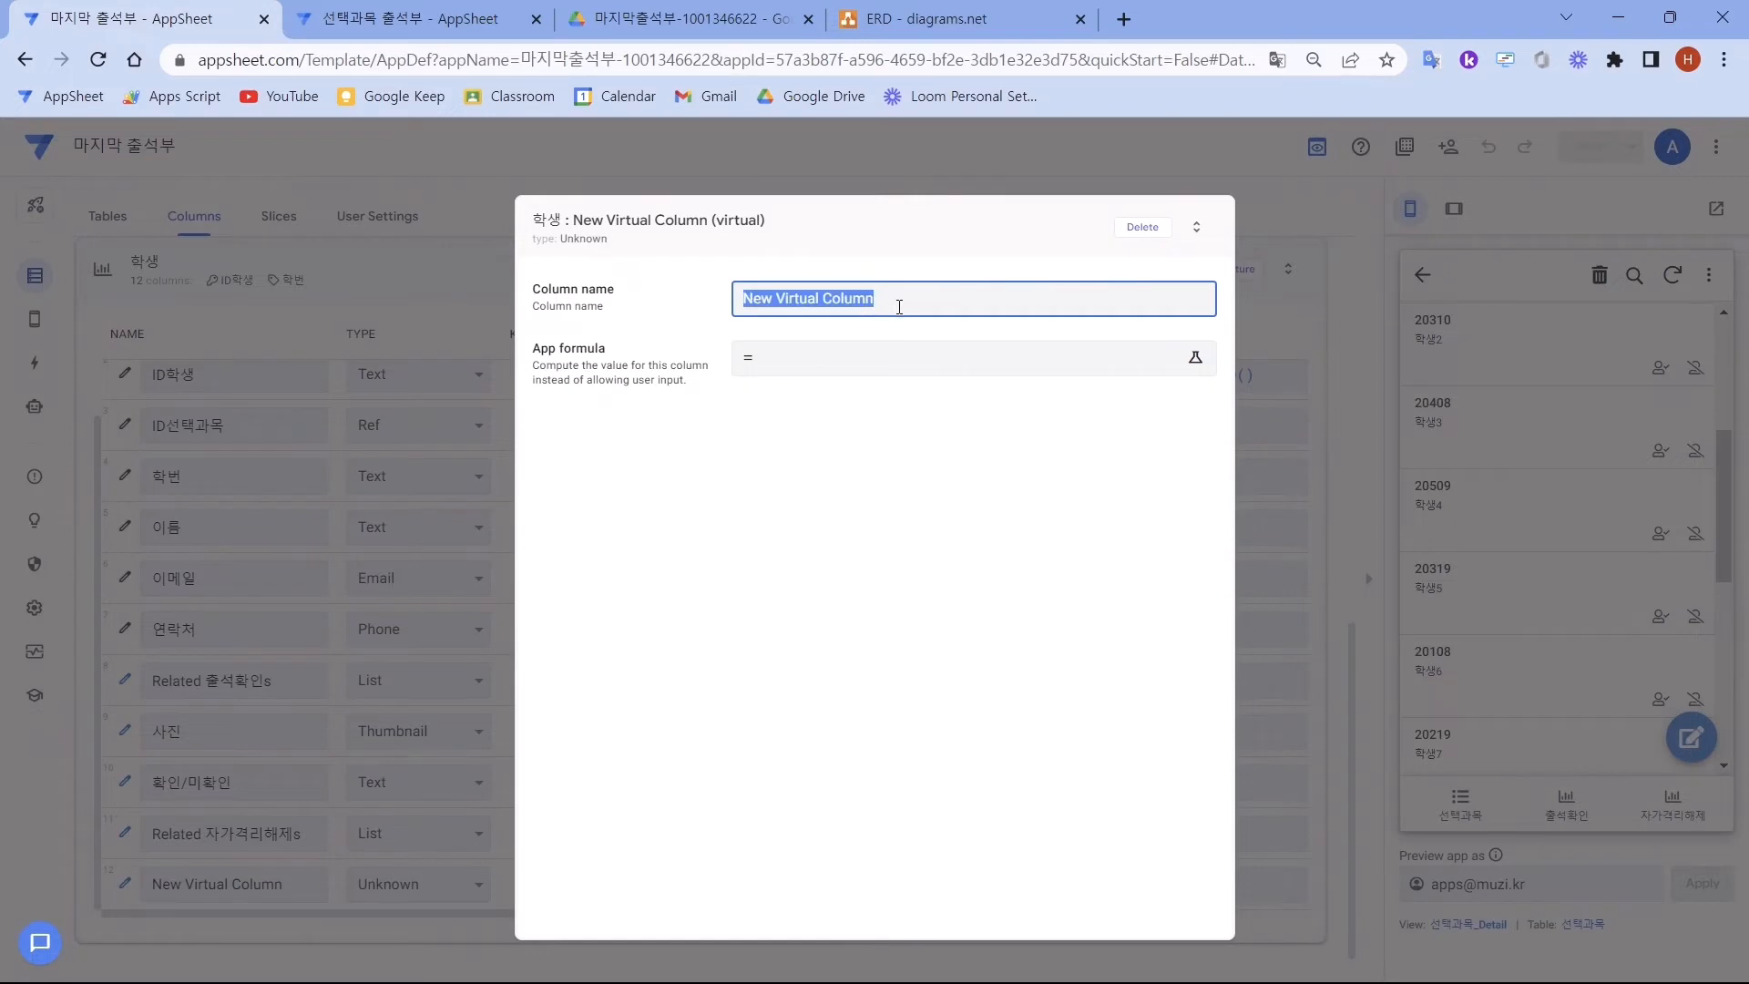
text(학생격리해제)
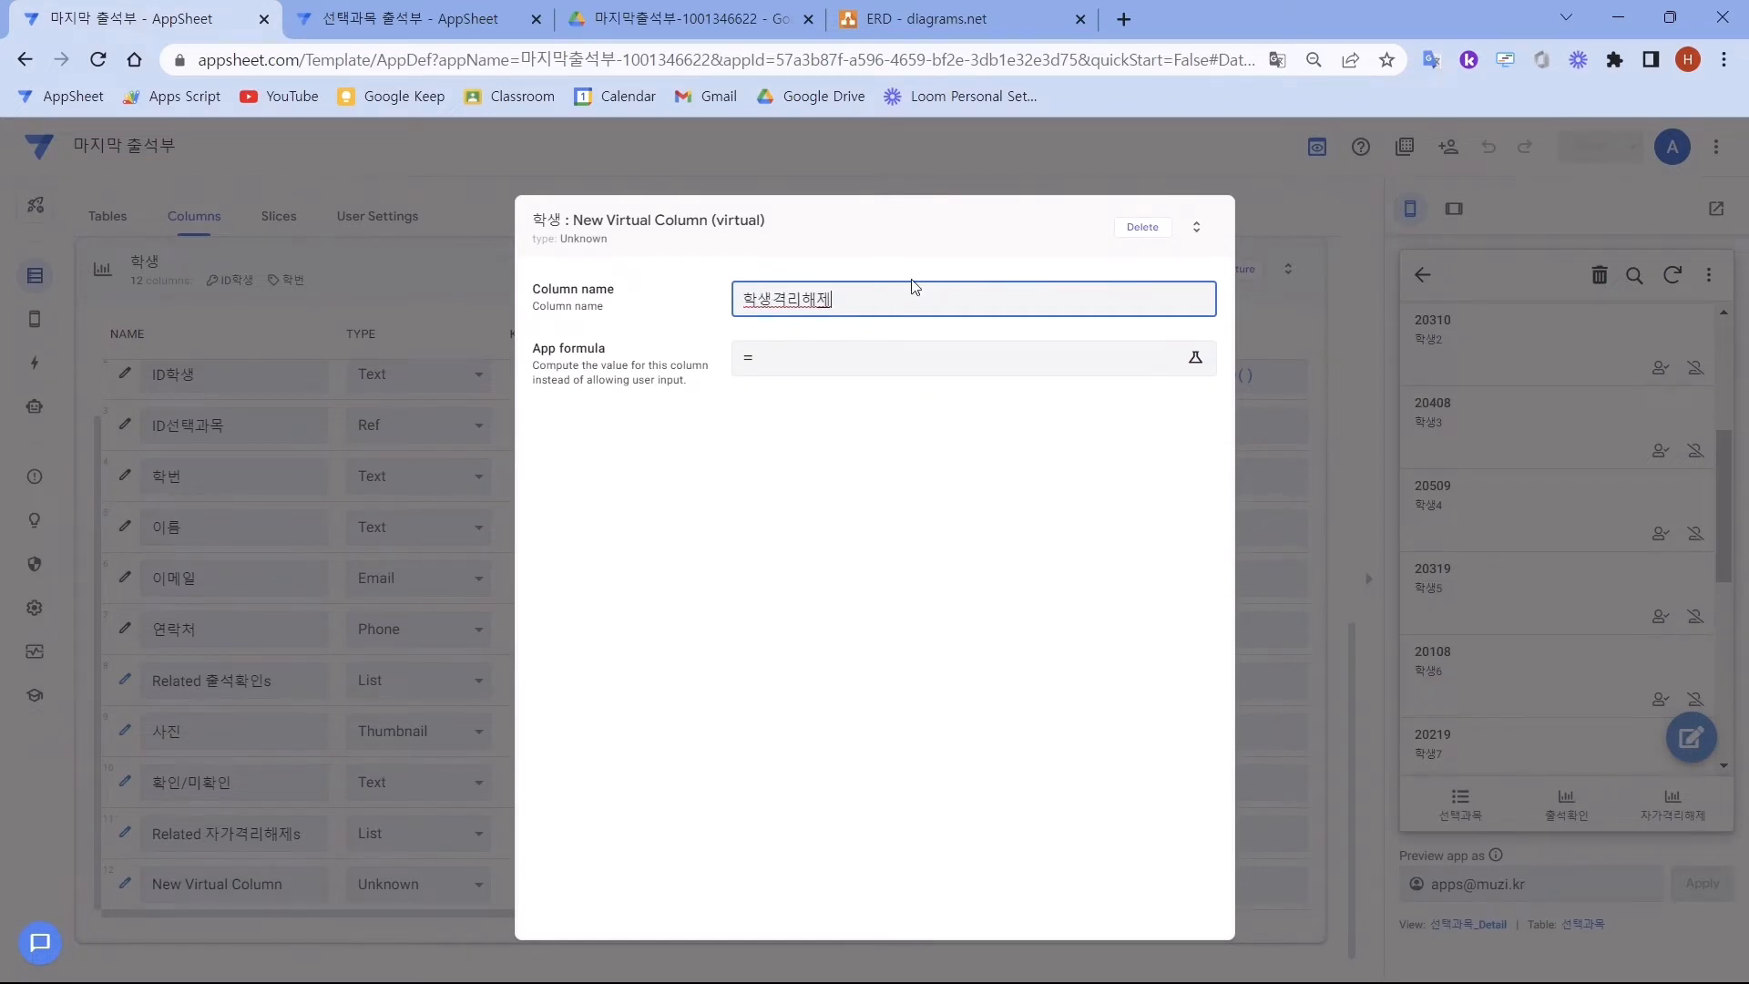
click(769, 359)
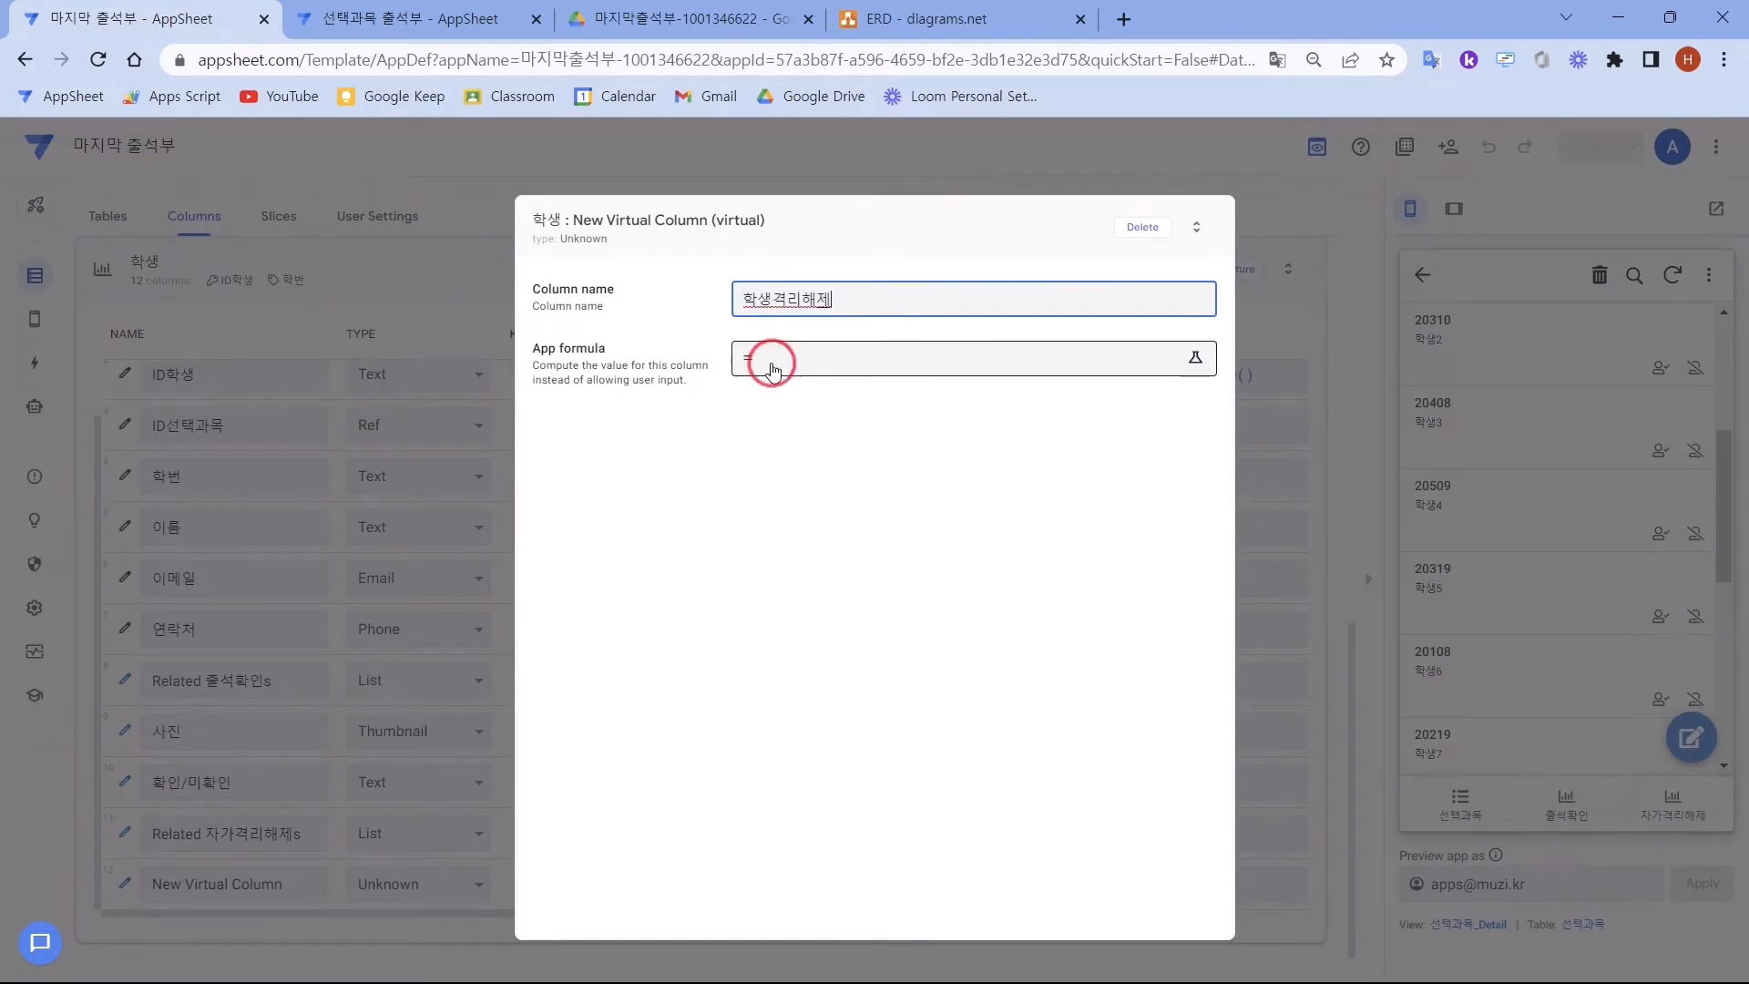